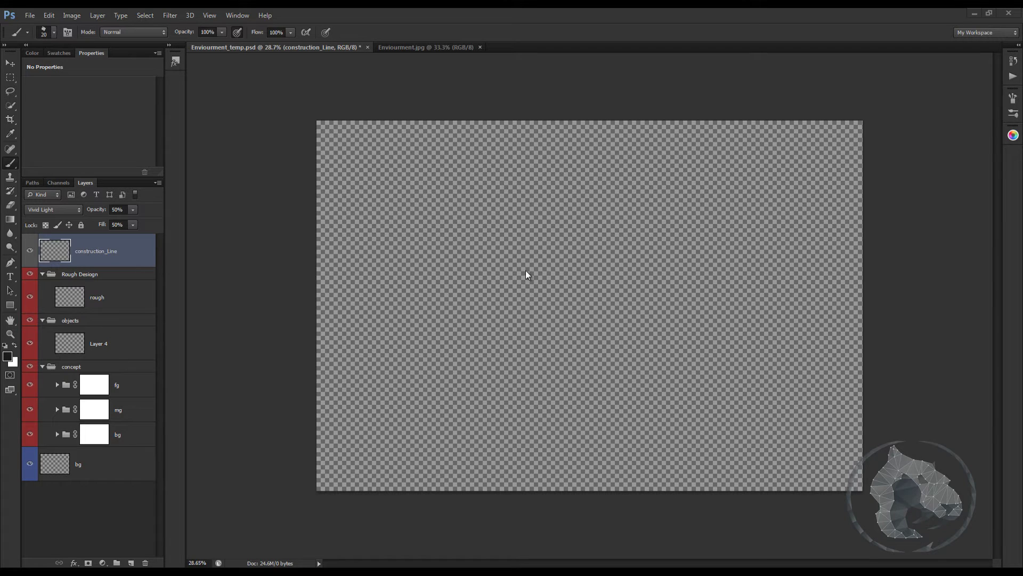
Look at the reference painting Enviourment.jpg and return to the Enviourment_temp.psd template
left_click(418, 302)
key("ctrl+Tab")
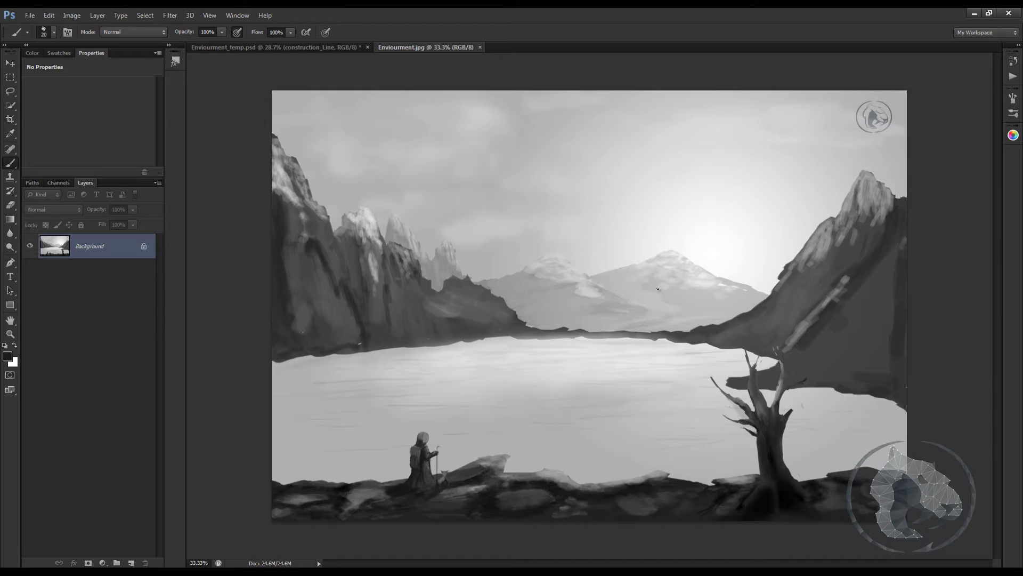
key("ctrl+Tab")
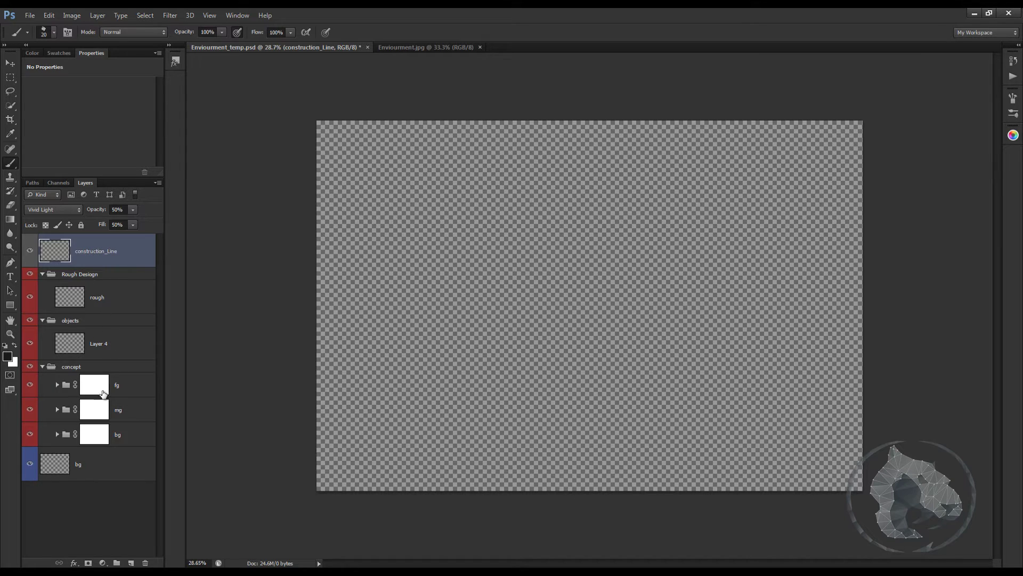
Float the Layers panel over the canvas, enlarge it and examine the blend mode choices for the construction_Line layer
left_click_drag(89, 184, 432, 80)
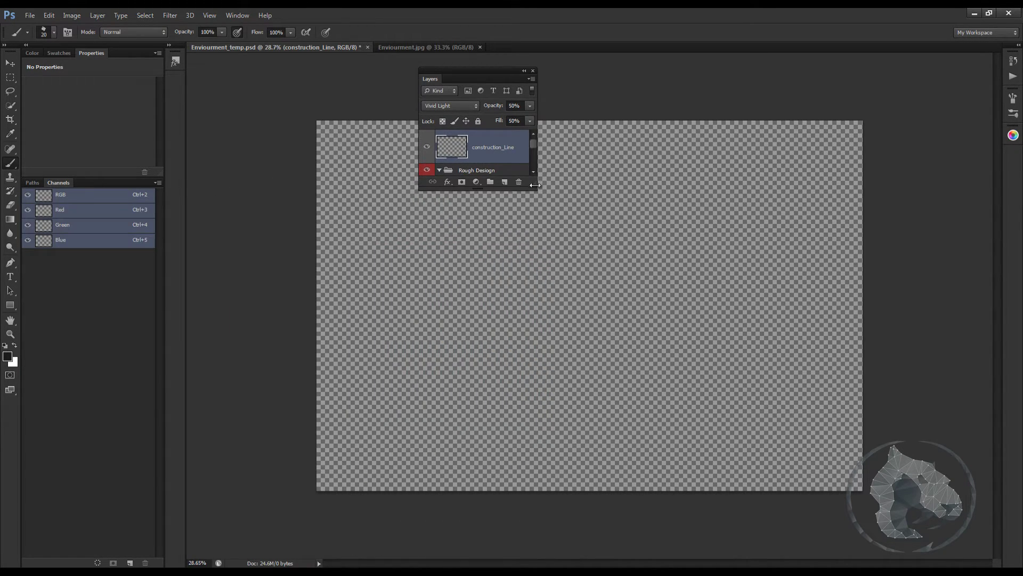
left_click_drag(531, 172, 883, 481)
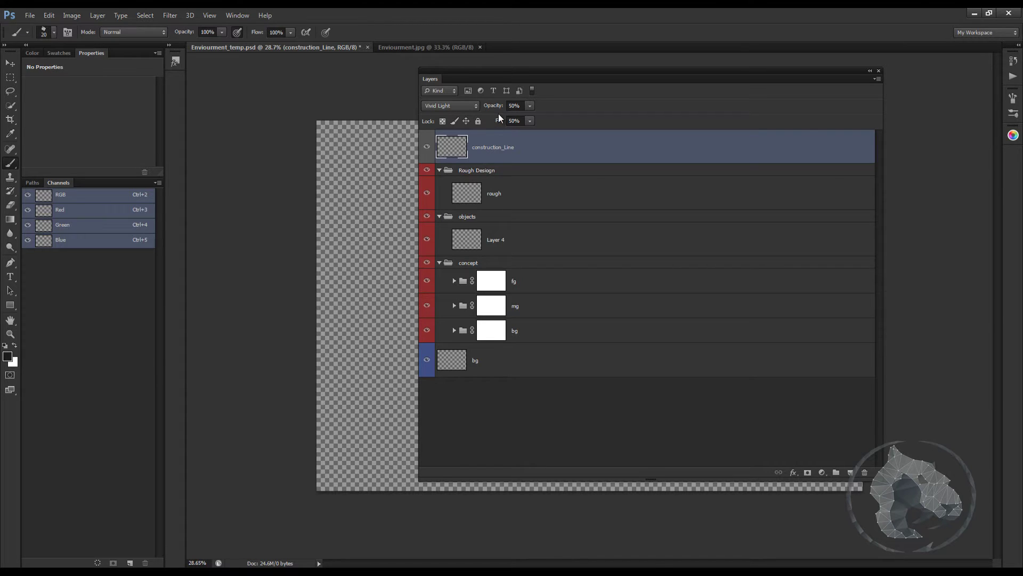
left_click(458, 105)
left_click(447, 264)
left_click(453, 106)
left_click(434, 271)
Review the blend mode, opacity and fill of the Rough Design group, its rough layer and Layer 4 in the objects group
left_click(482, 188)
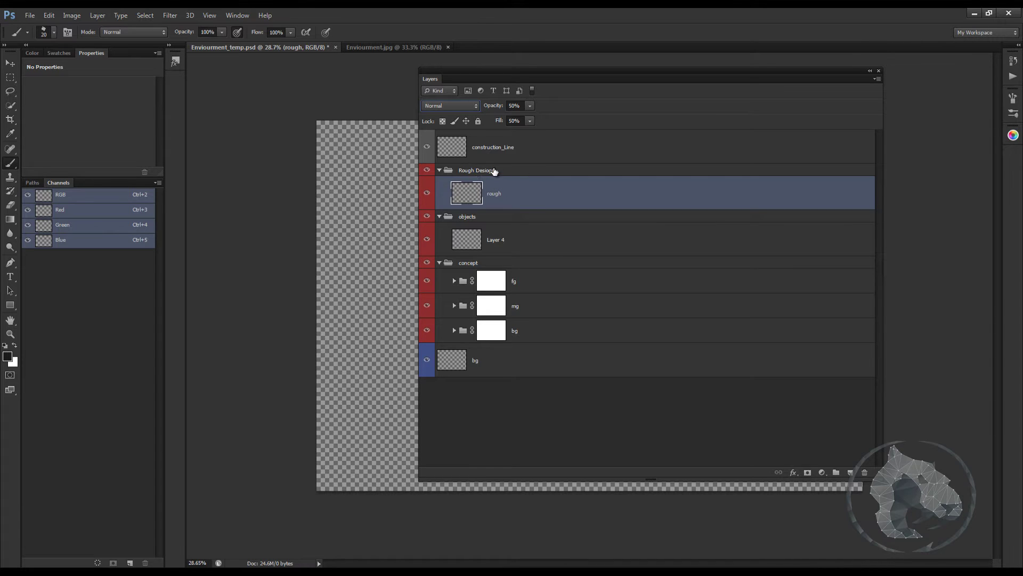
left_click(442, 174)
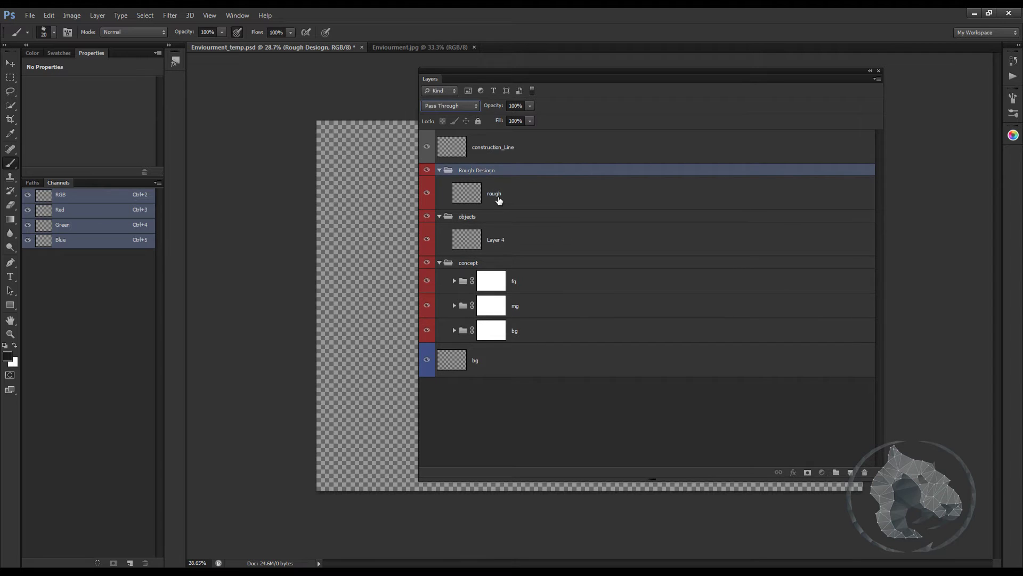
left_click(496, 198)
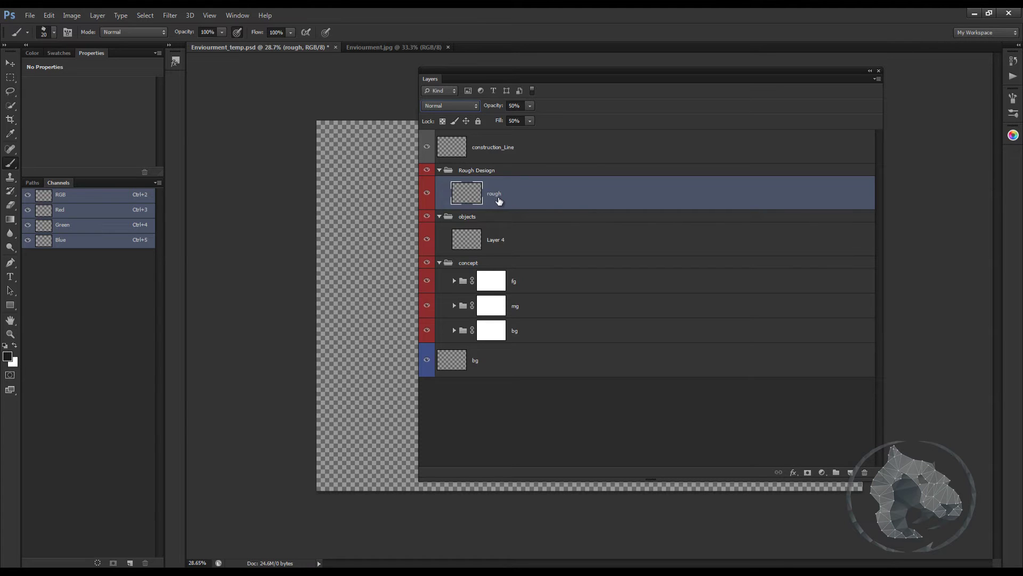
left_click(500, 244)
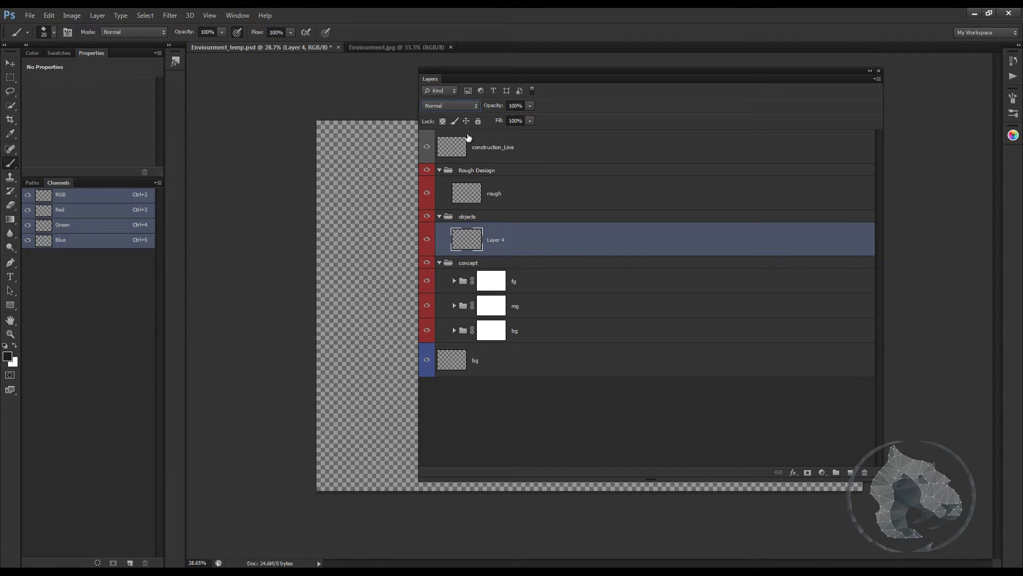
Expand the fg, mg and bg groups inside the concept group to inspect their layers
left_click(490, 265)
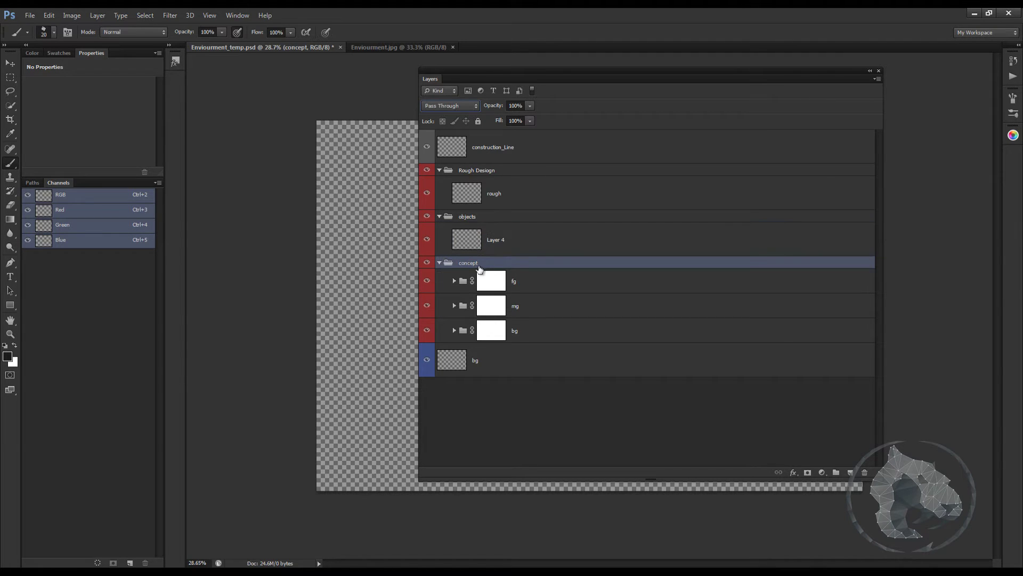
left_click(454, 280)
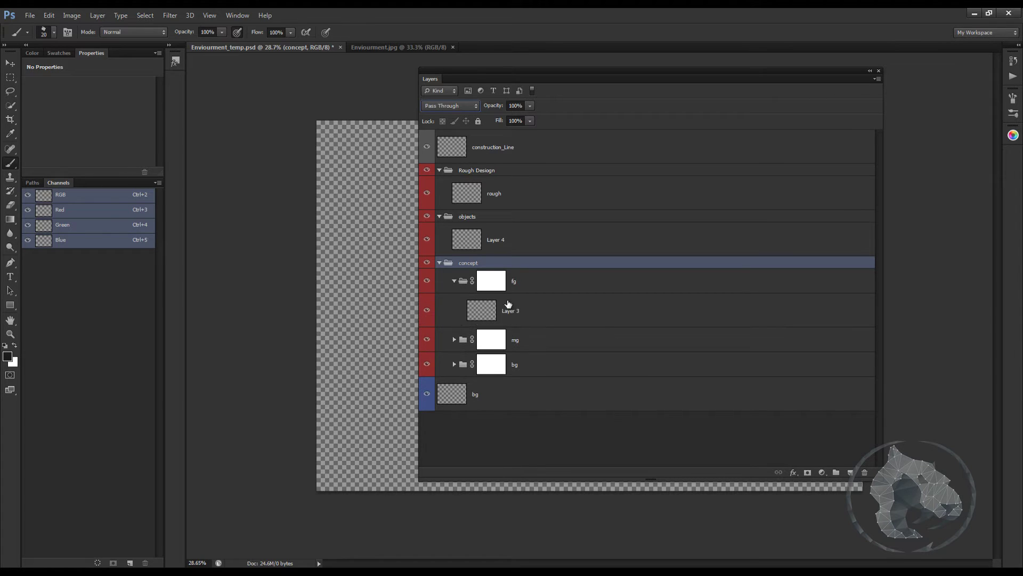
left_click(454, 339)
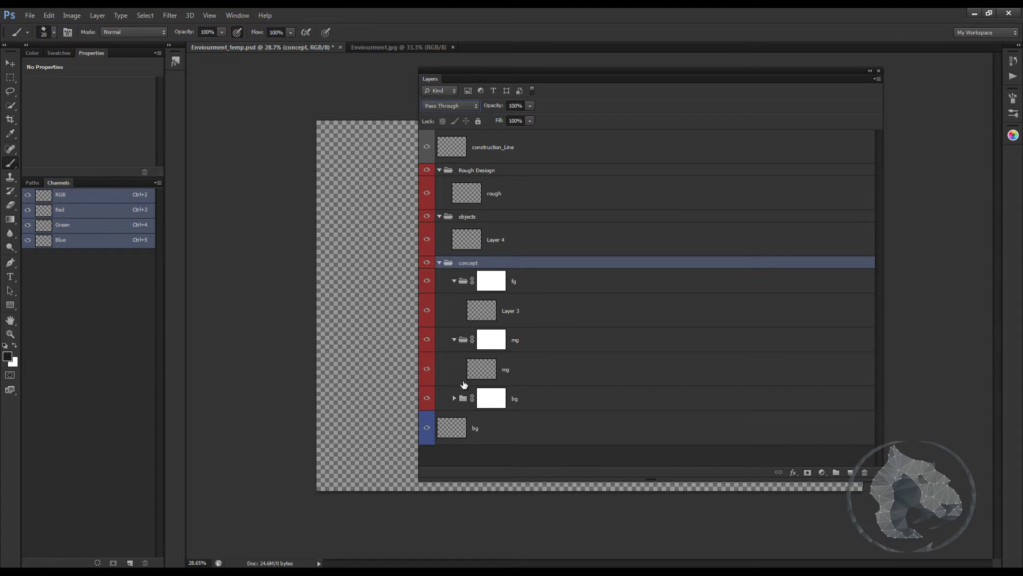
left_click(454, 398)
Try adding a second mask to the fg group, and undo it
left_click(490, 284)
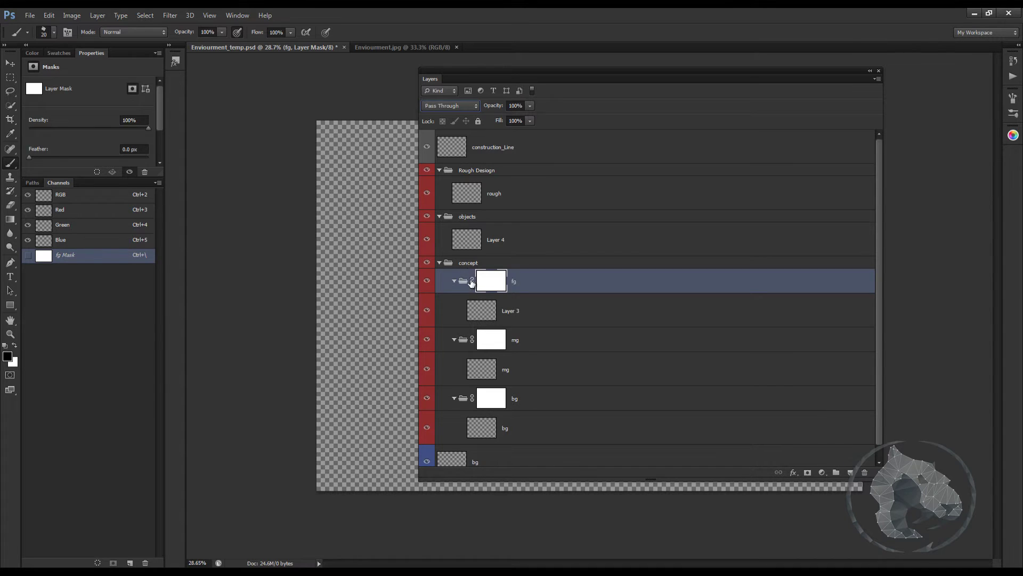
left_click(808, 472)
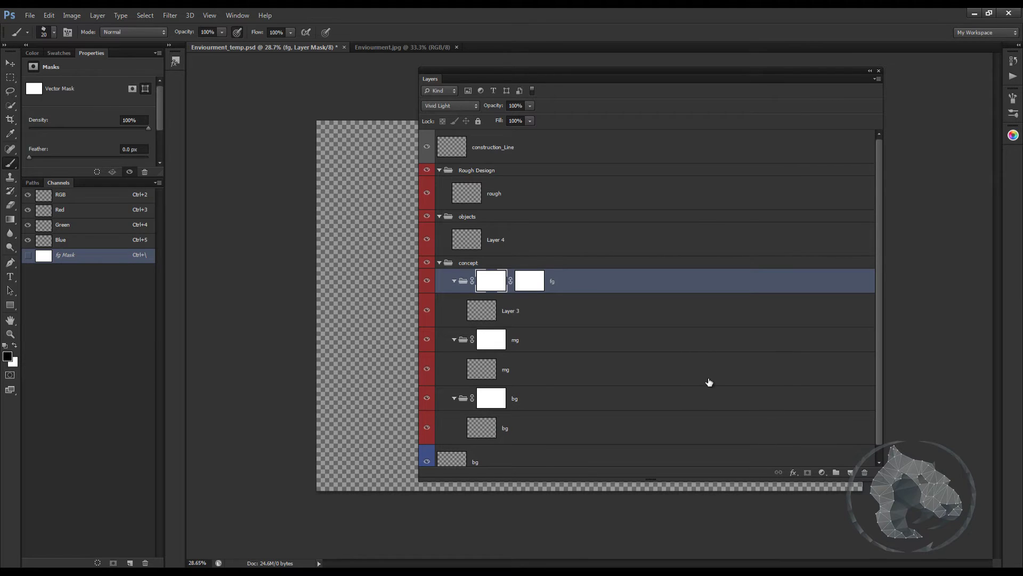
key("ctrl+z")
key("ctrl+alt+z")
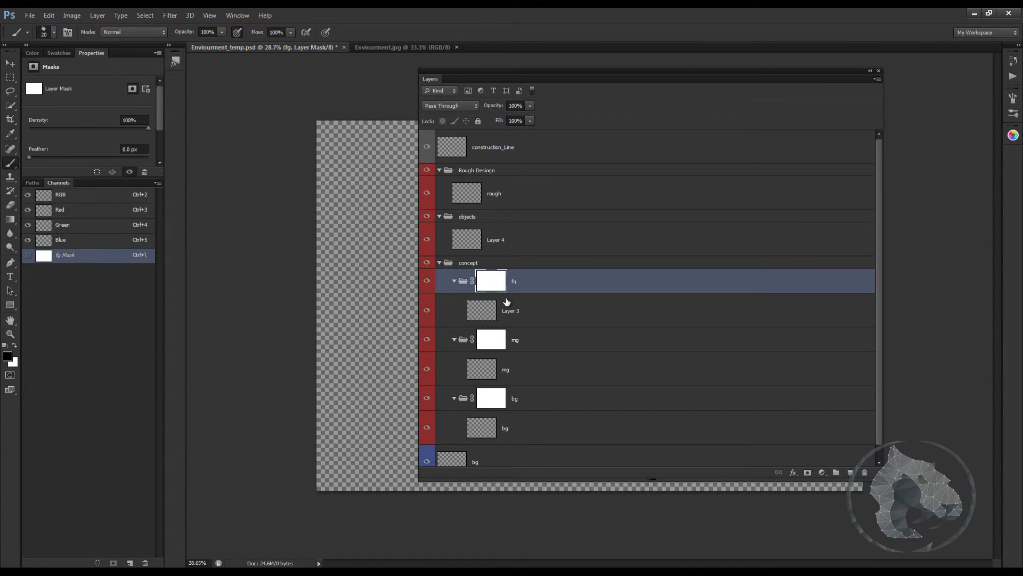
Check the opacity of the mg and bg groups and the settings of the standalone bg layer beneath the concept group
left_click(516, 338)
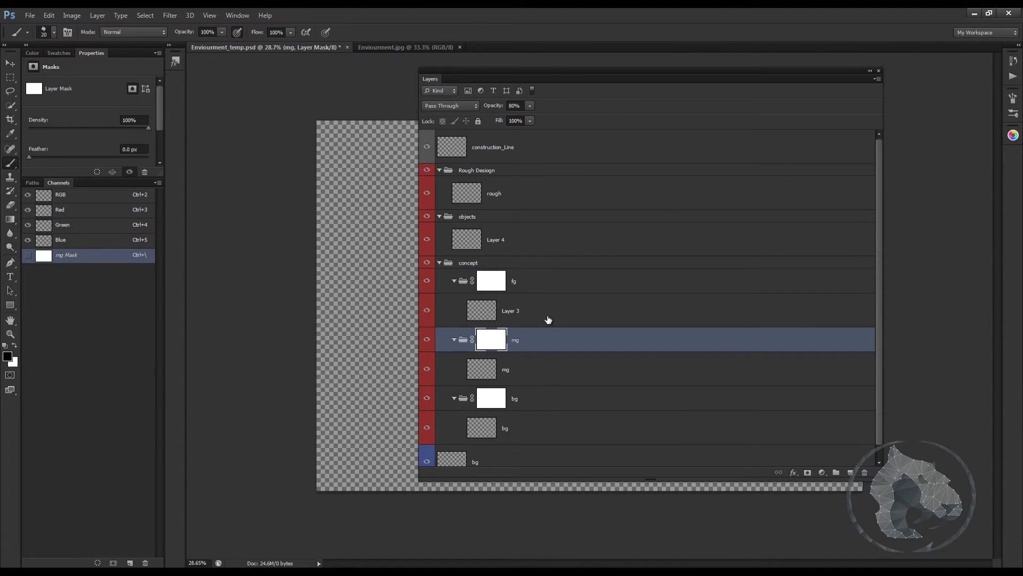
left_click(524, 400)
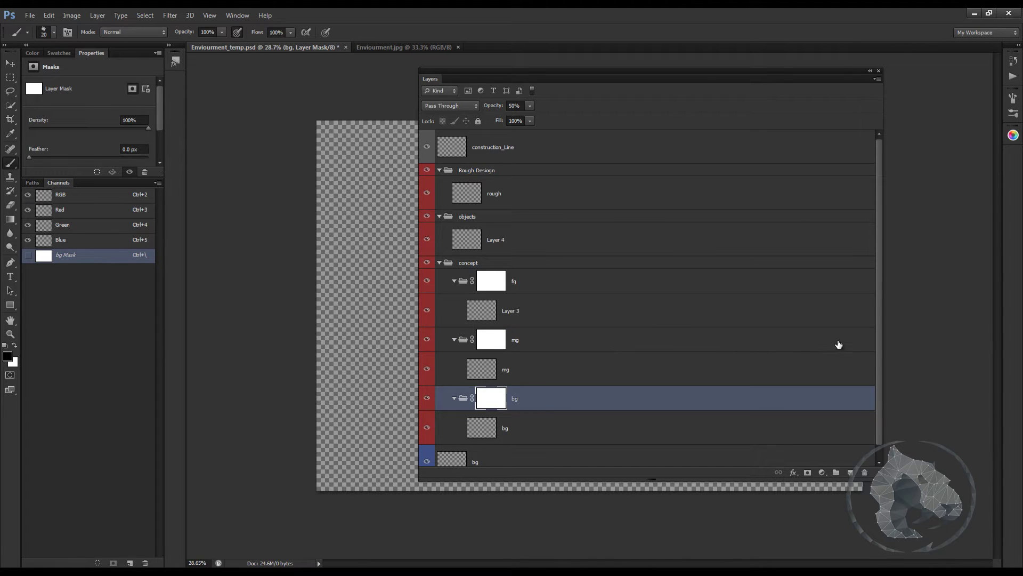
scroll(881, 366, "down", 1)
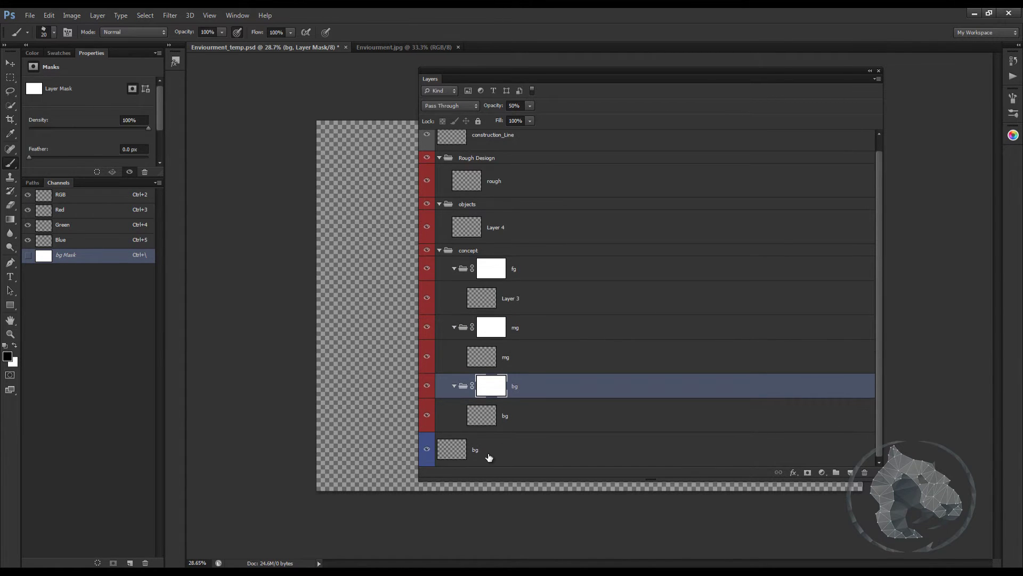
left_click(489, 457)
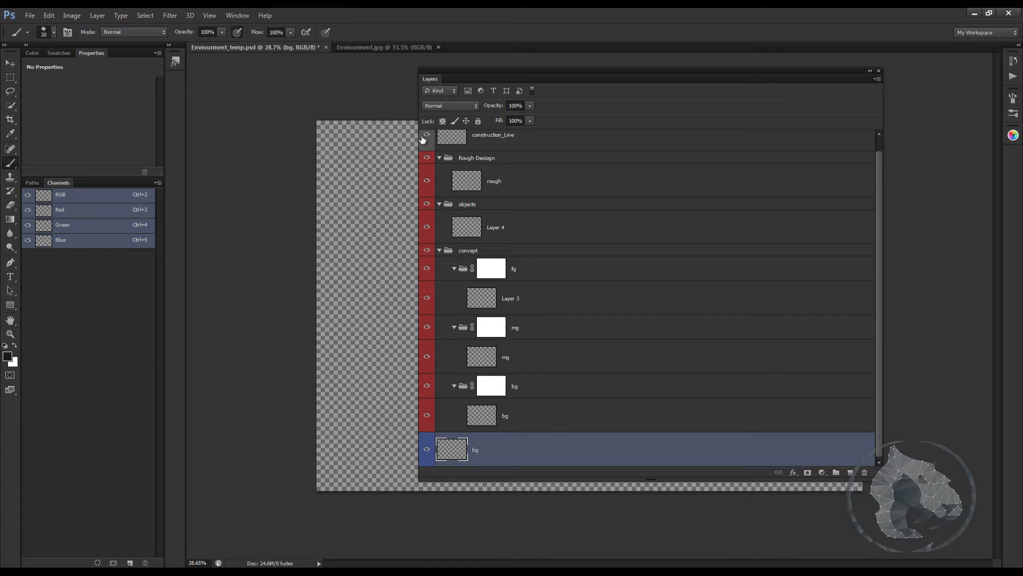
Dock the Layers panel back beside Paths and Channels, showing the full layer stack
left_click_drag(431, 84, 143, 181)
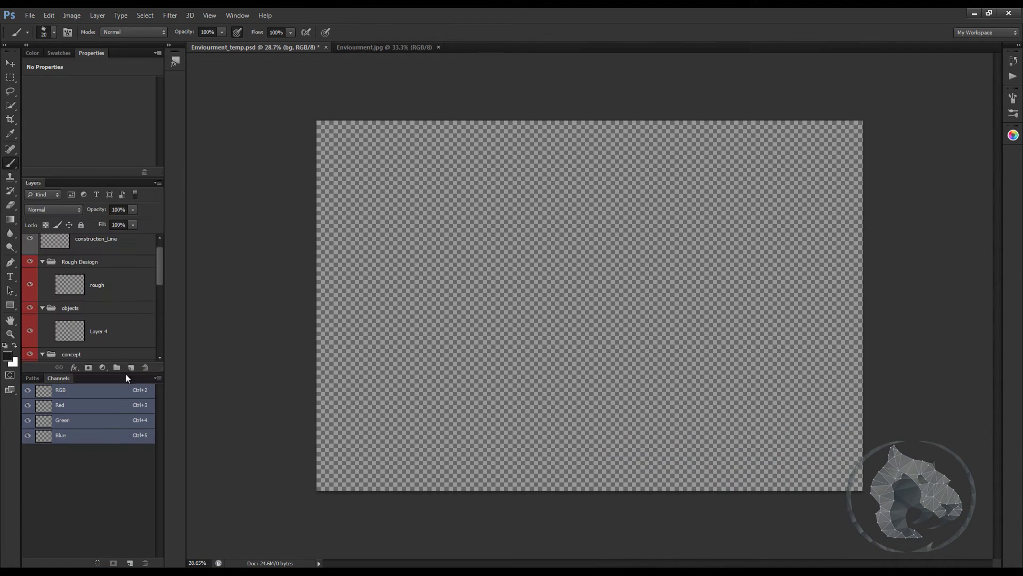
left_click_drag(40, 185, 120, 173)
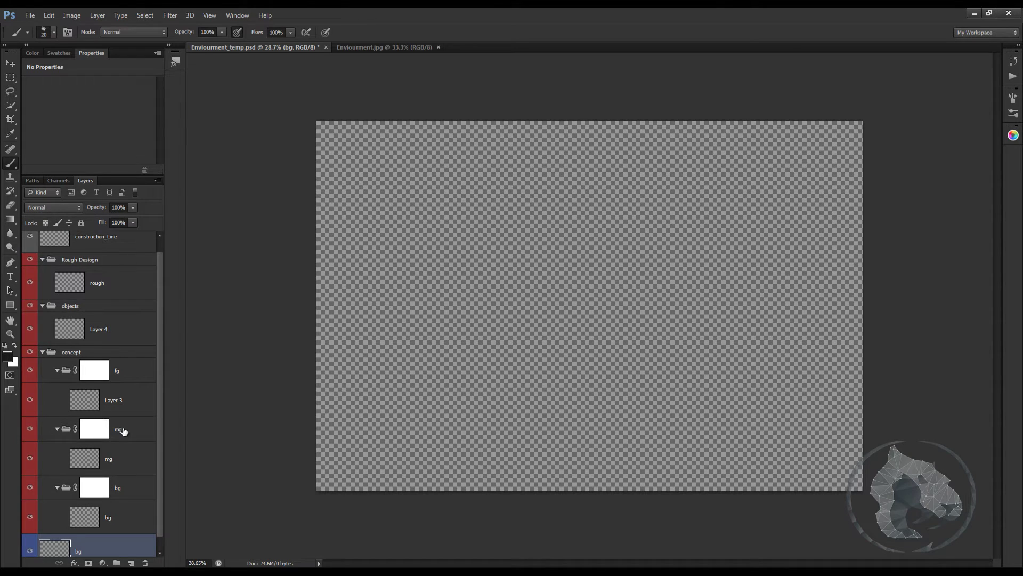
left_click_drag(158, 453, 161, 474)
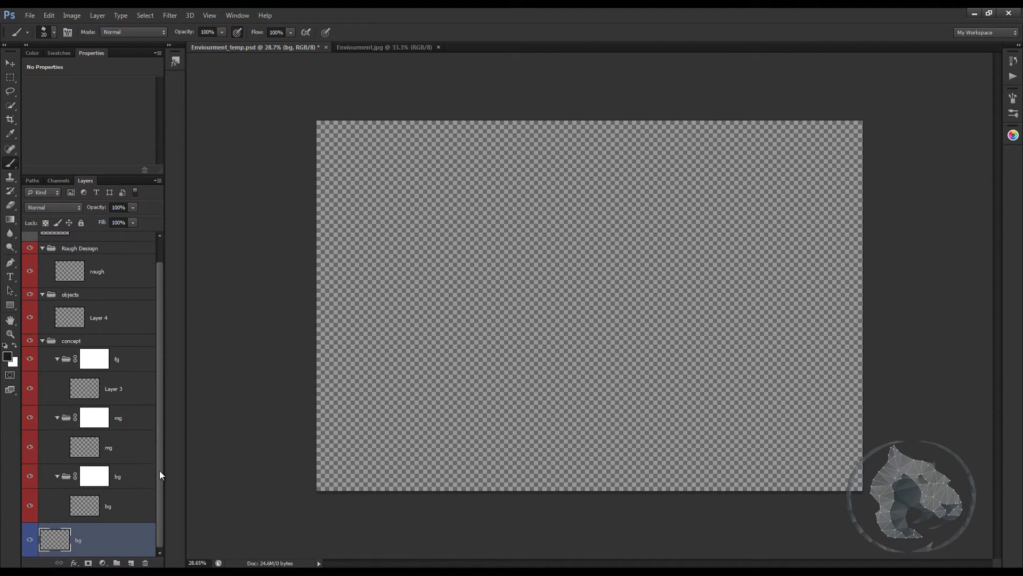
Collapse the fg, mg and bg groups and make the standalone bg layer at the base of the stack active
left_click(56, 358)
left_click(57, 408)
left_click(57, 433)
left_click(71, 497)
left_click(128, 467)
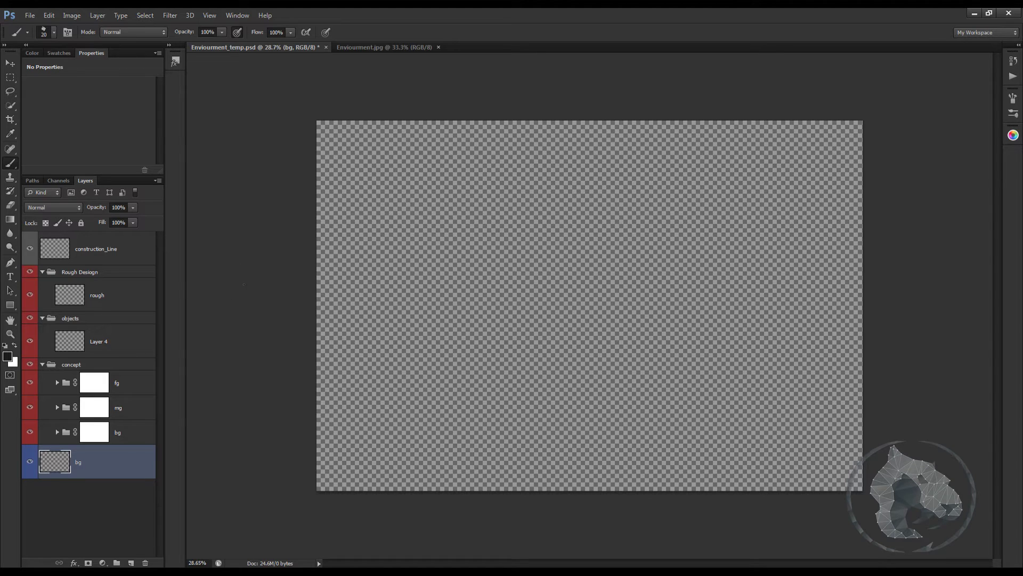
Fill the bg layer with a reversed grey-to-white radial gradient centred in the canvas's upper right area
key("g")
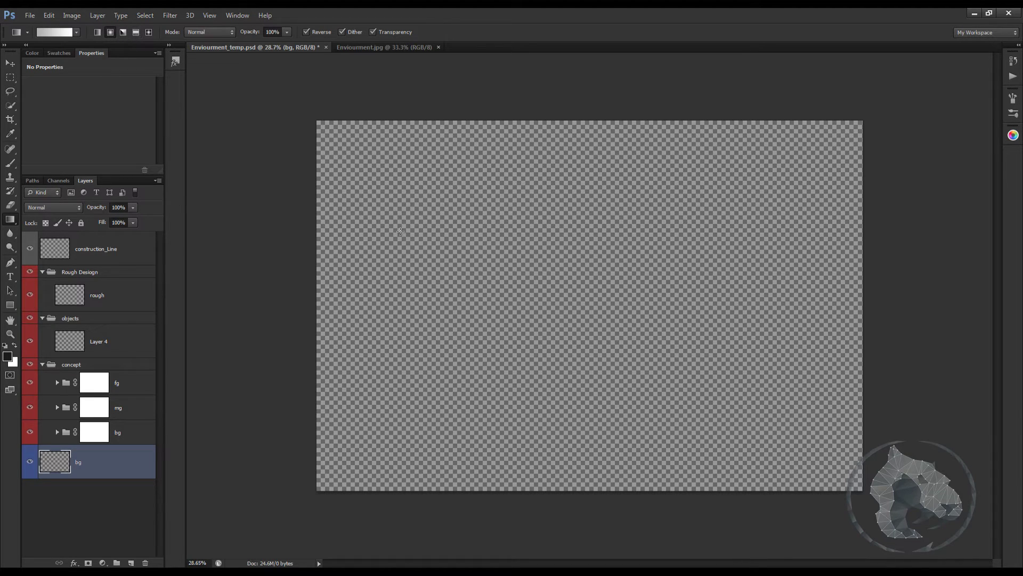
left_click_drag(685, 229, 544, 385)
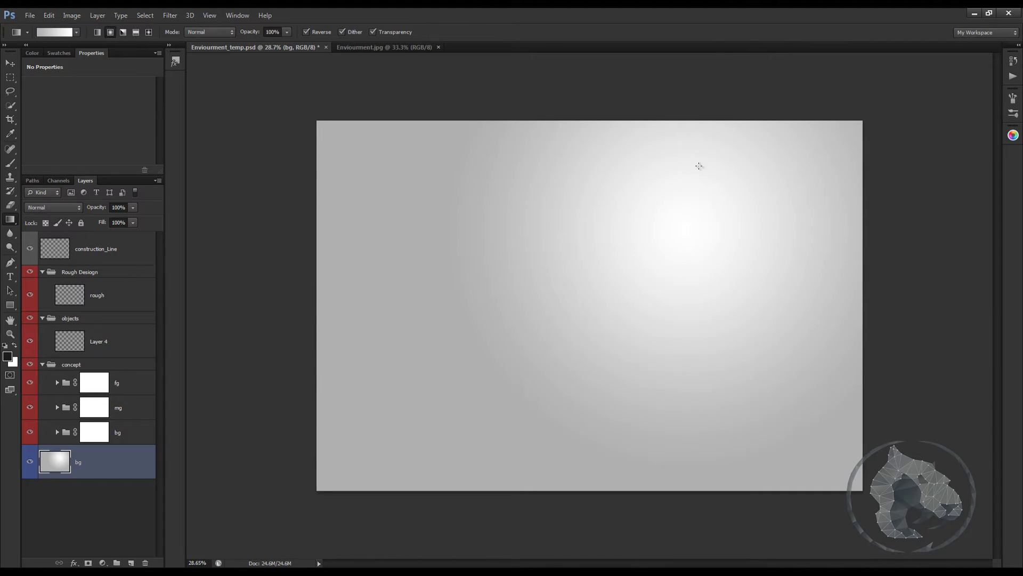
Try a dark-to-red gradient preset as a radial gradient on the bg layer
left_click(76, 32)
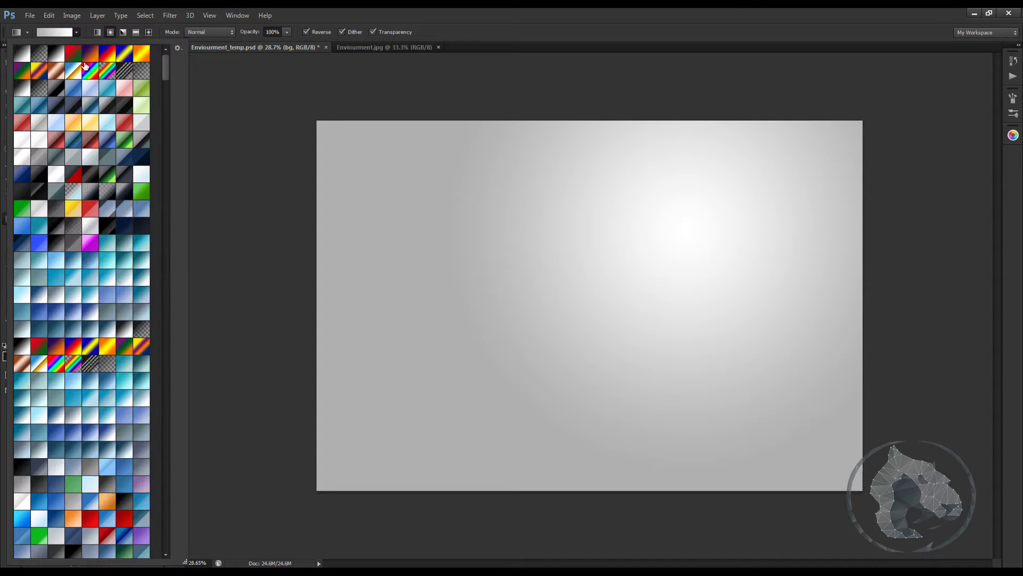
left_click(73, 174)
key("Return")
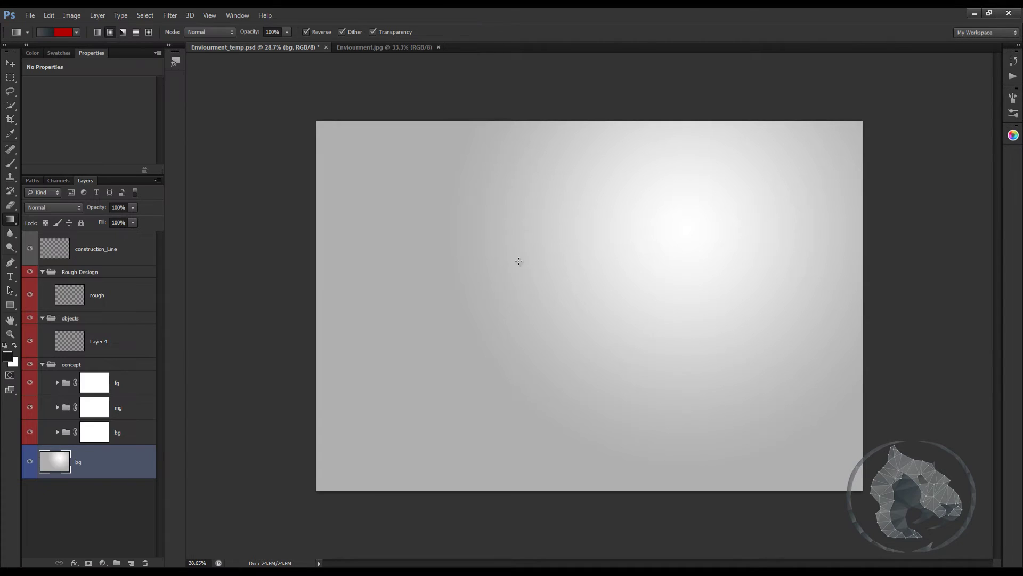
left_click_drag(719, 221, 541, 314)
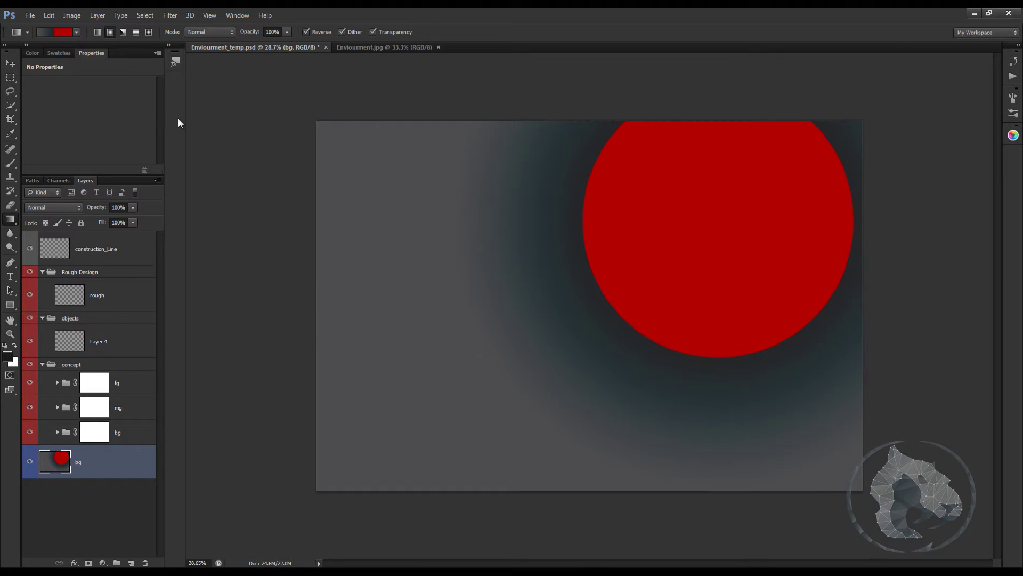
Restore the grey-to-white gradient preset and redraw the bg layer's radial glow in the canvas's upper right area
left_click(76, 31)
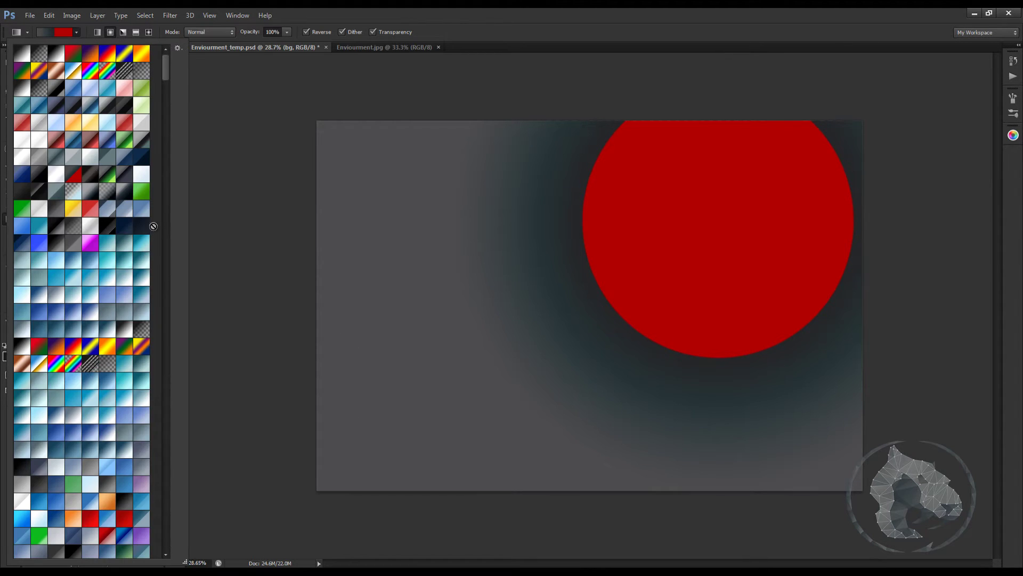
left_click_drag(167, 69, 183, 560)
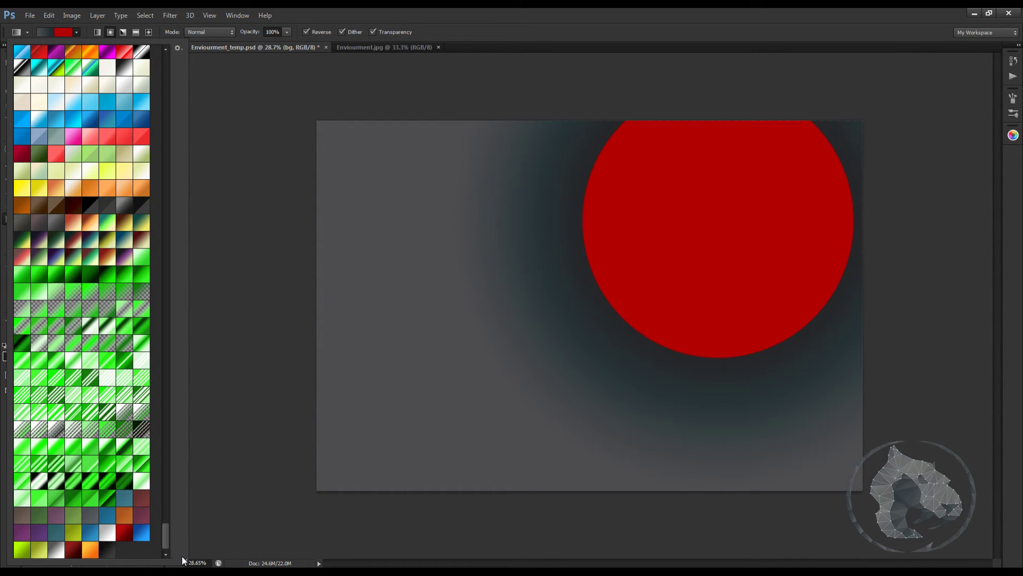
left_click(107, 532)
left_click(231, 435)
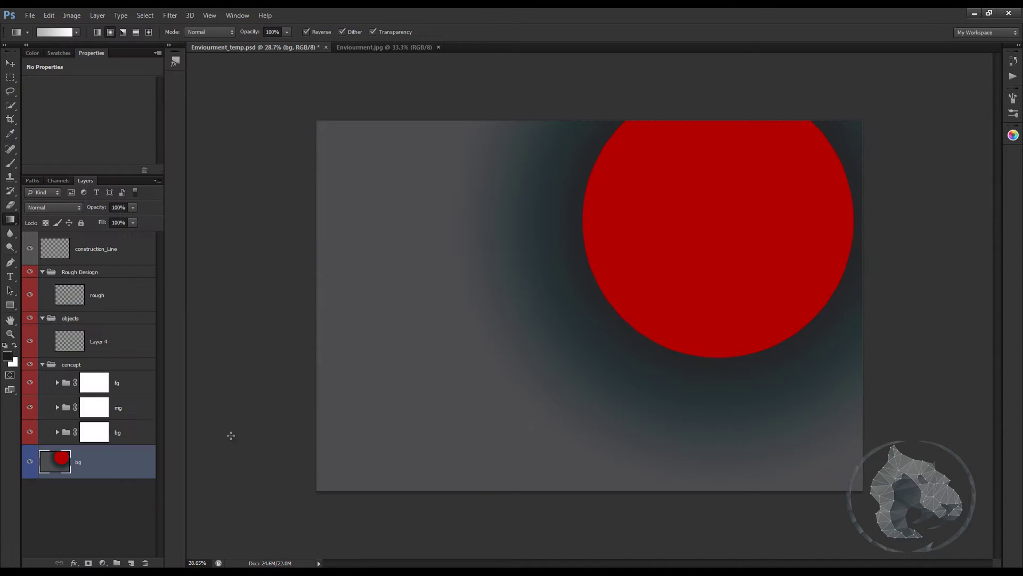
left_click_drag(679, 240, 464, 407)
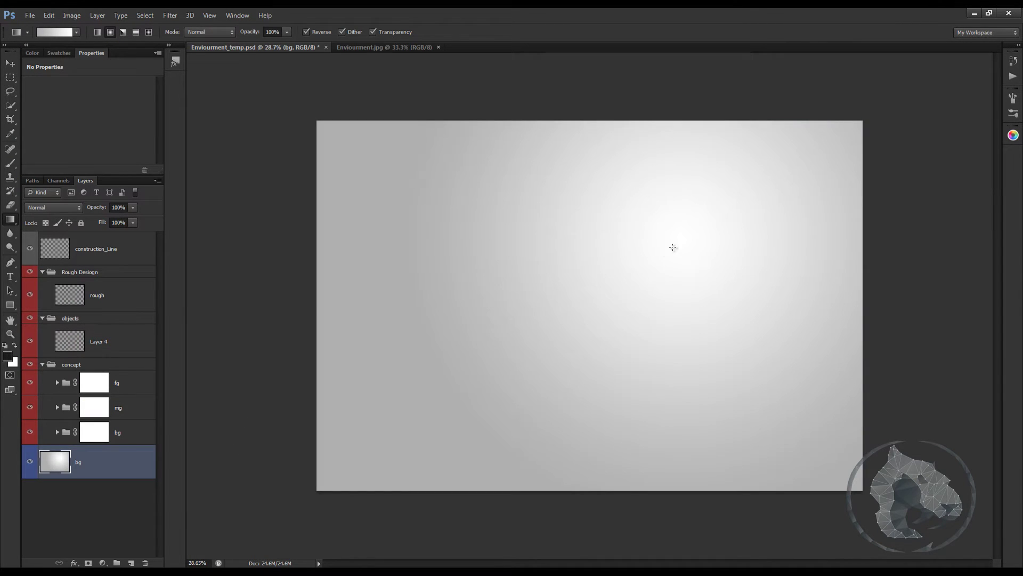
left_click_drag(679, 230, 538, 326)
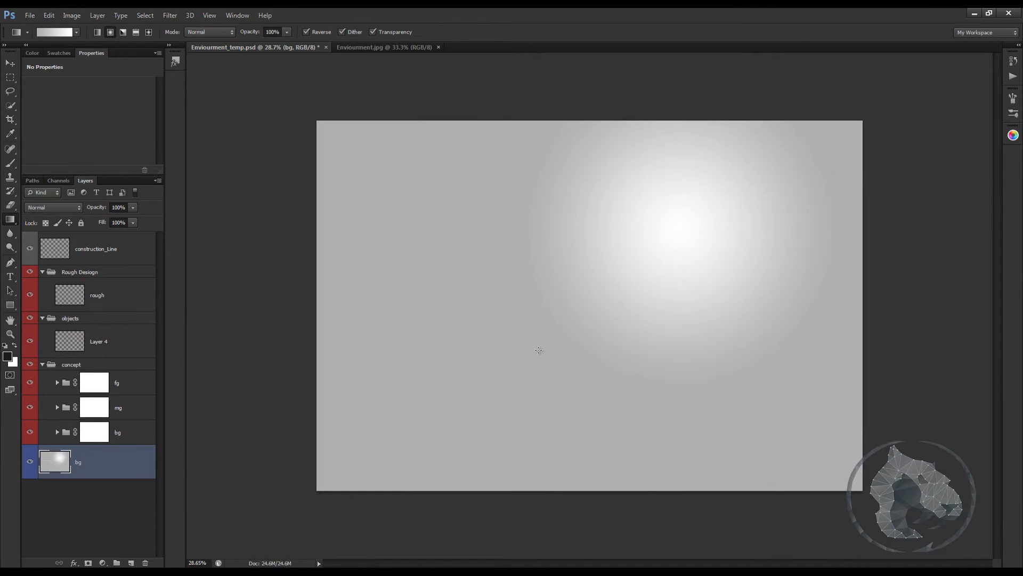
left_click_drag(685, 222, 537, 359)
Make the construction_Line layer active and set the brush colour to bright cyan, 00f6ff
left_click(109, 252)
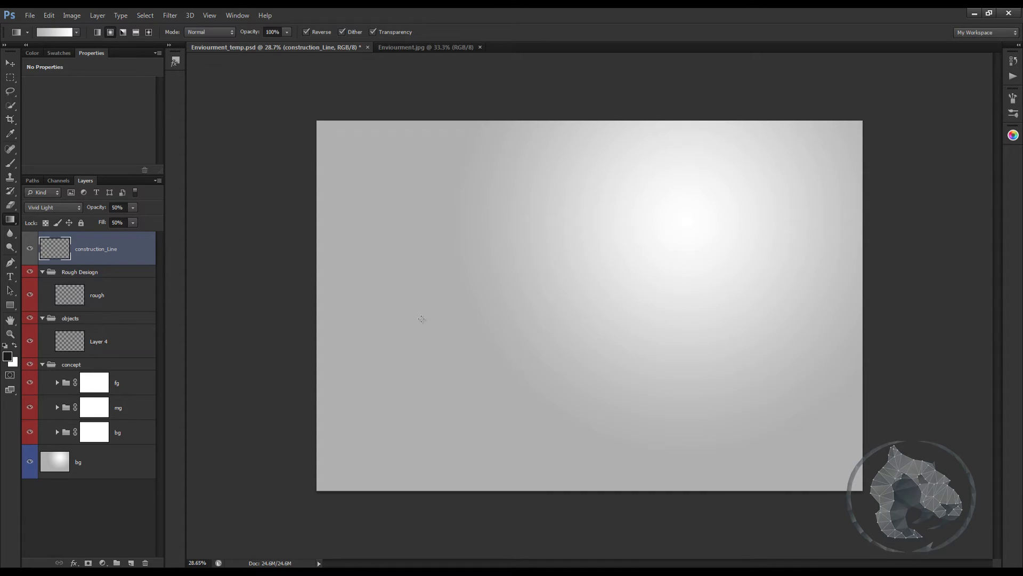
key("b")
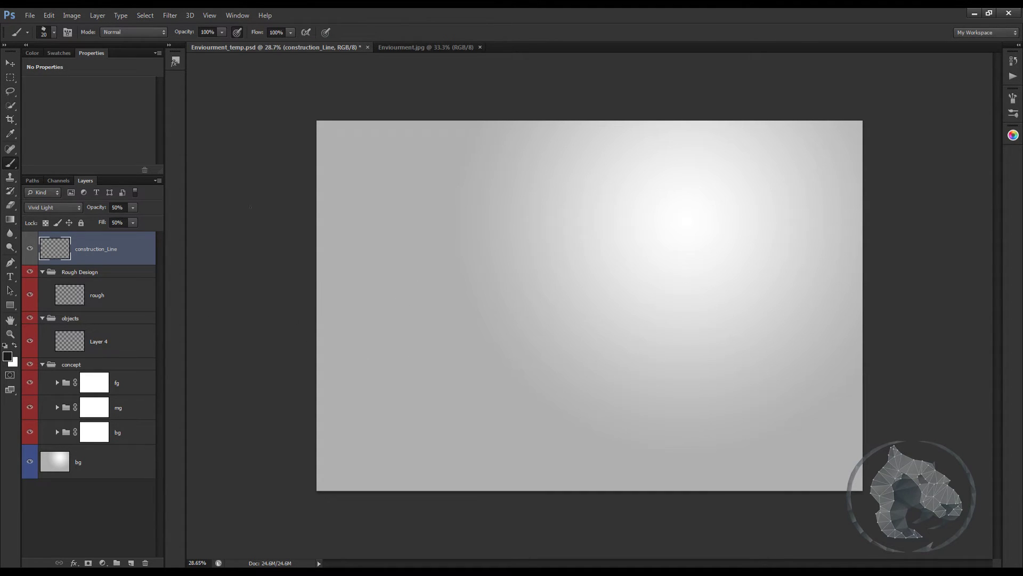
key("n")
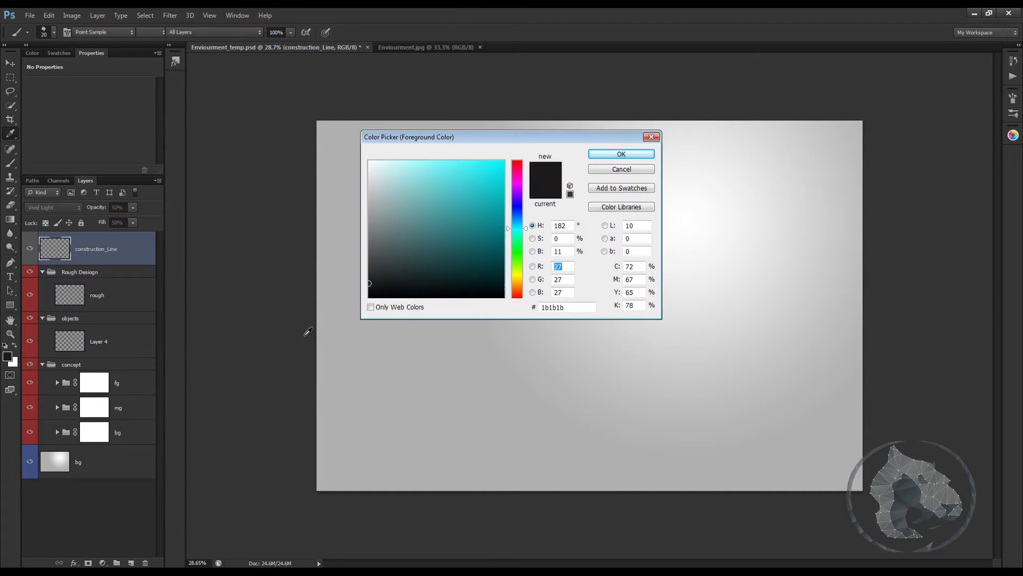
mouse_move(379, 249)
left_mouse_down()
mouse_move(365, 254)
mouse_move(548, 143)
left_mouse_up()
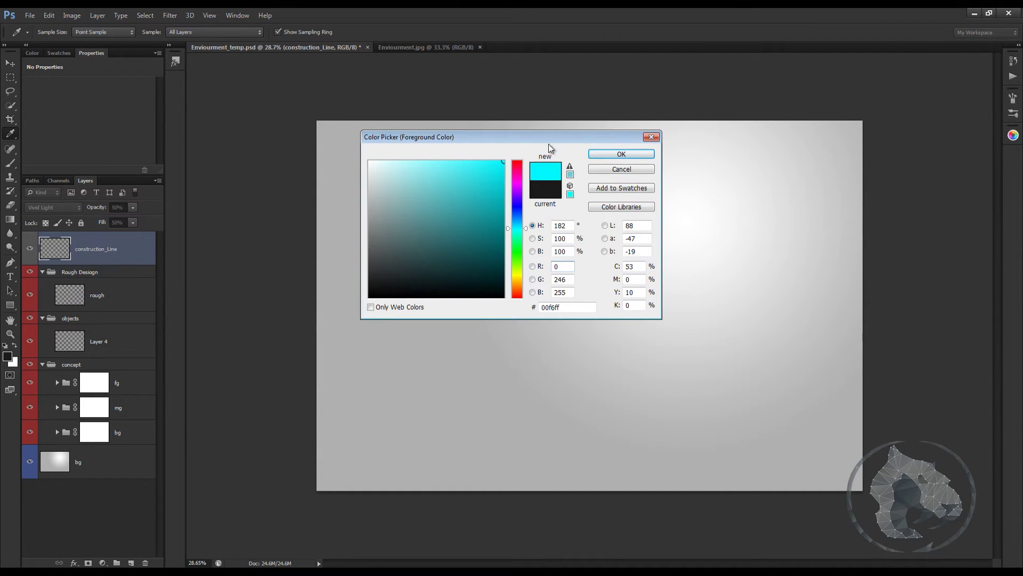
left_click(617, 155)
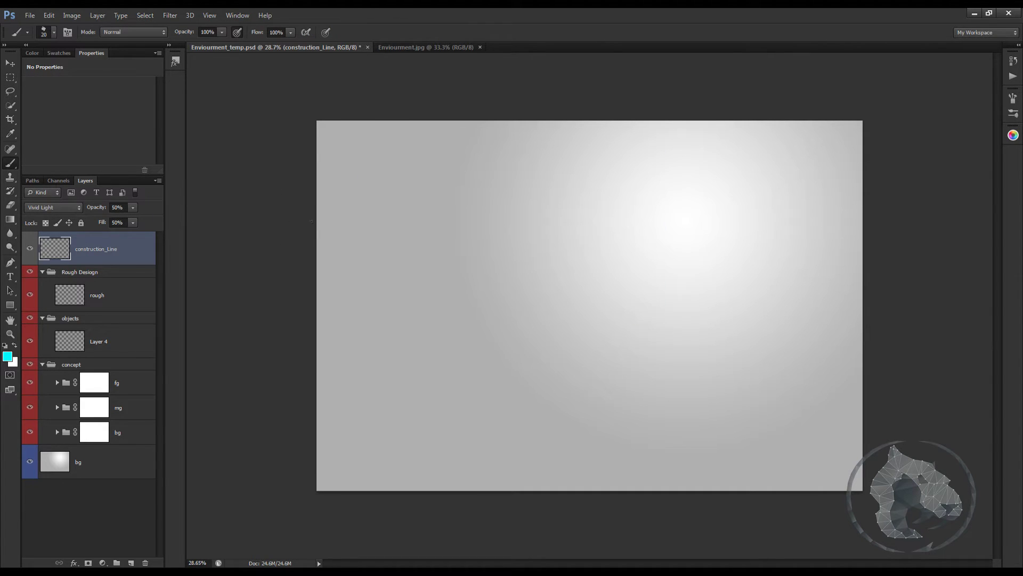
Choose a 20 px round brush tip and draw a straight, nearly level horizon line across the full canvas width
right_click(308, 256)
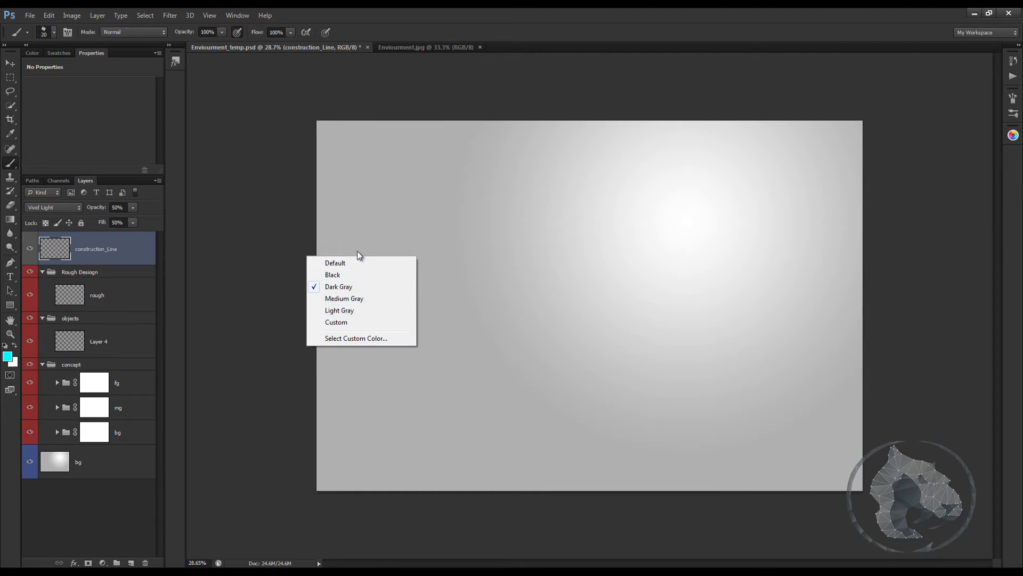
key("Escape")
right_click(424, 199)
left_click(454, 275)
left_click(285, 336)
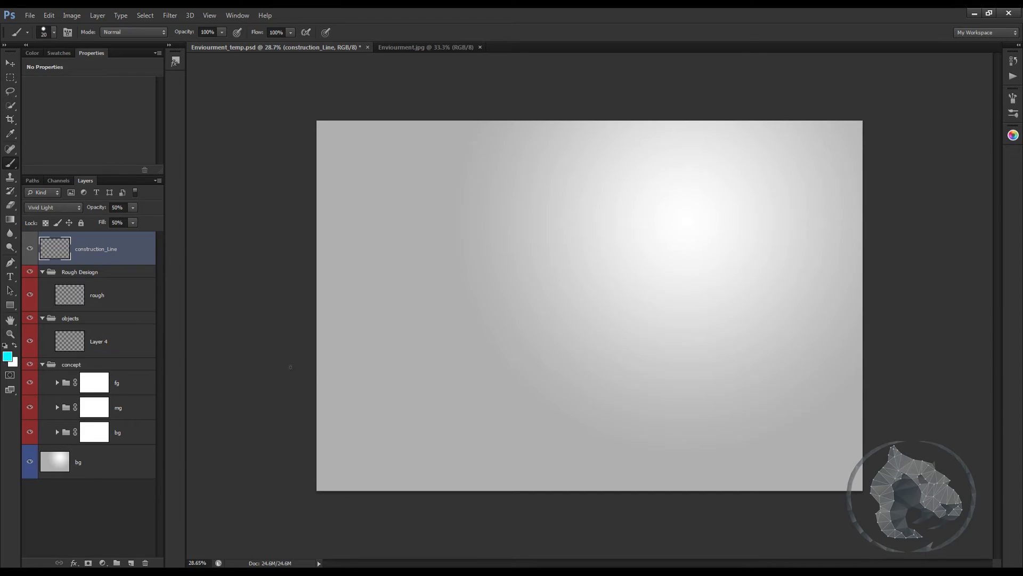
left_click(857, 309, "shift")
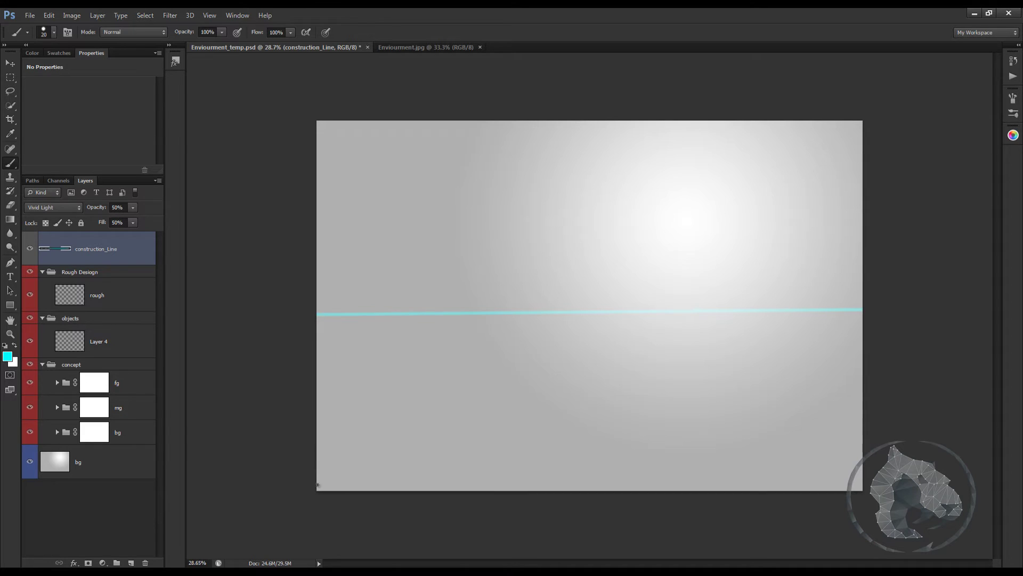
Draw straight perspective lines fanning from a vanishing point right of centre on the horizon to the canvas edges
left_click(691, 309, "shift")
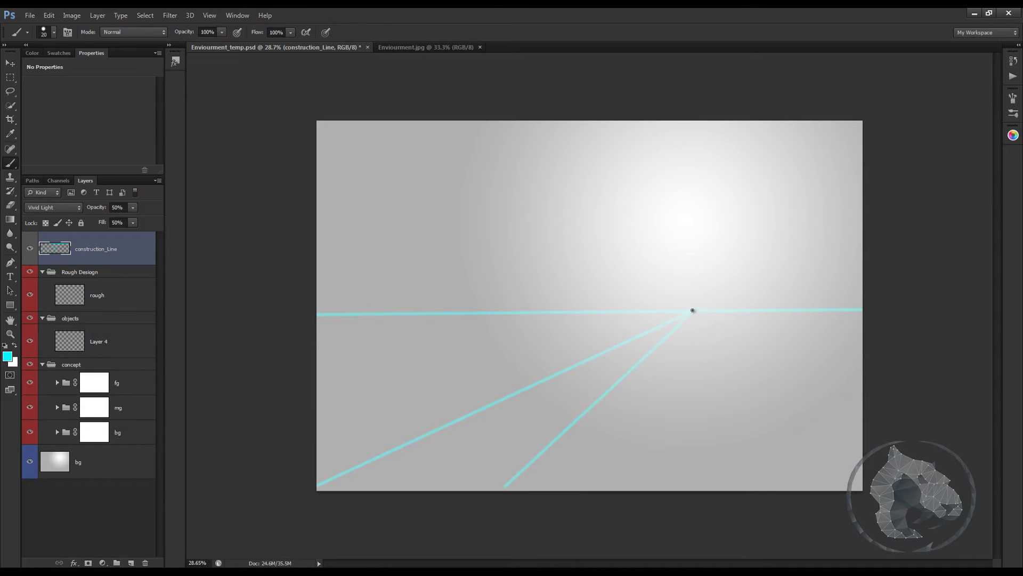
left_click(698, 312, "shift")
left_click(791, 497, "shift")
left_click(696, 312)
left_click(864, 403, "shift")
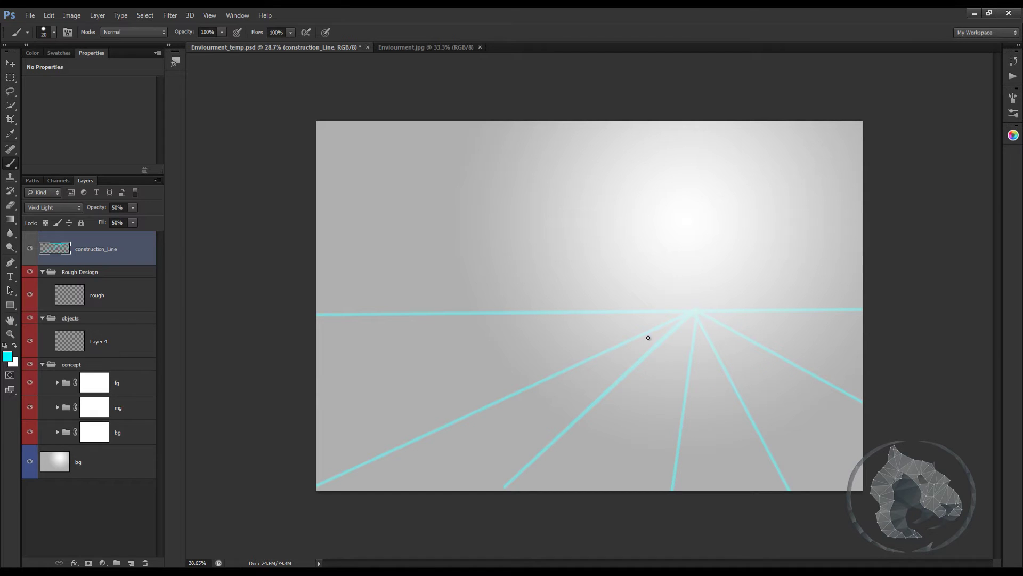
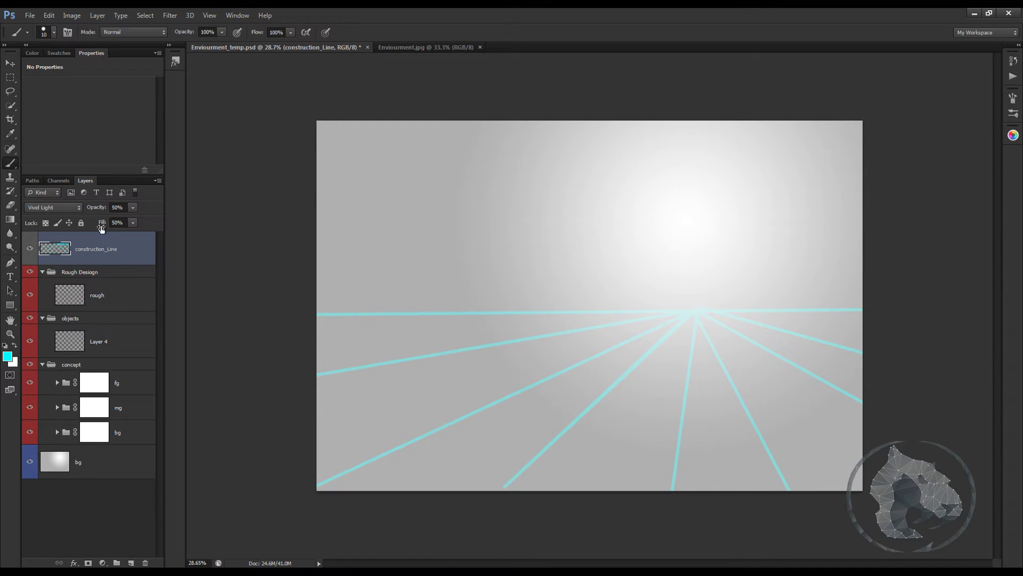
Make the rough layer in the Rough Design group active and set the brush colour to dark grey, 252525
left_click(109, 291)
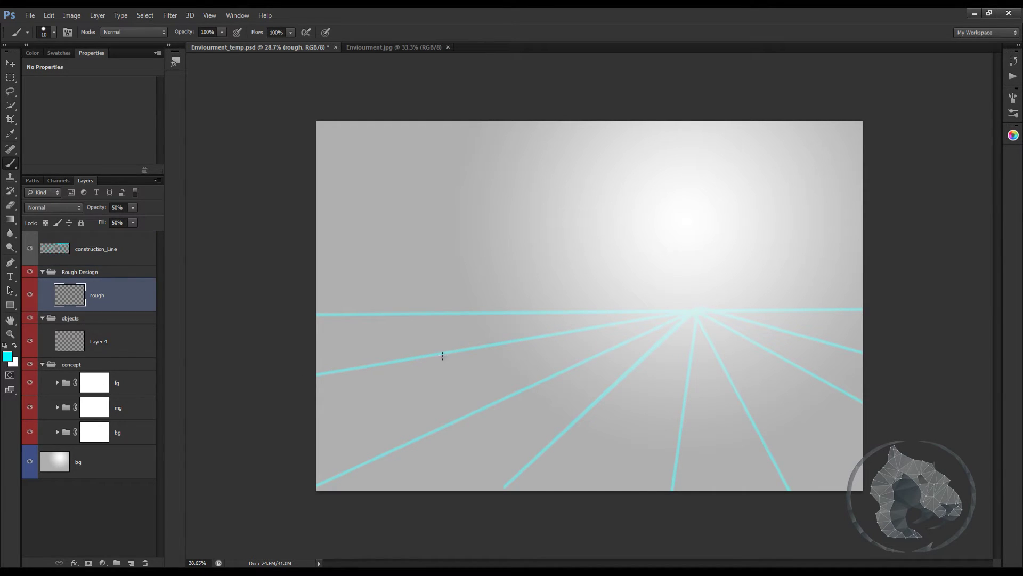
key("n")
mouse_move(380, 272)
left_mouse_down()
mouse_move(331, 288)
mouse_move(324, 280)
left_mouse_up()
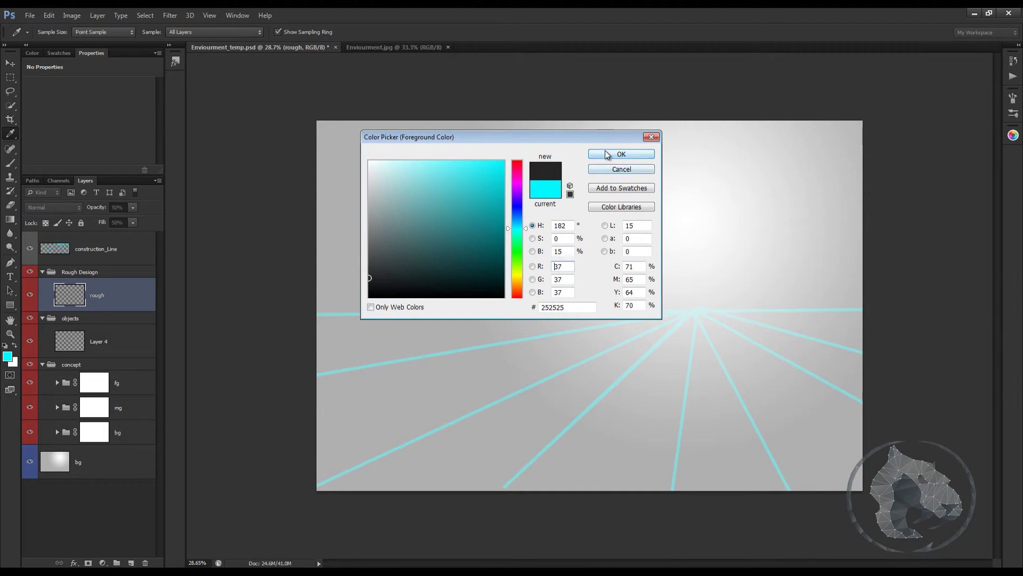
left_click(621, 154)
key("b")
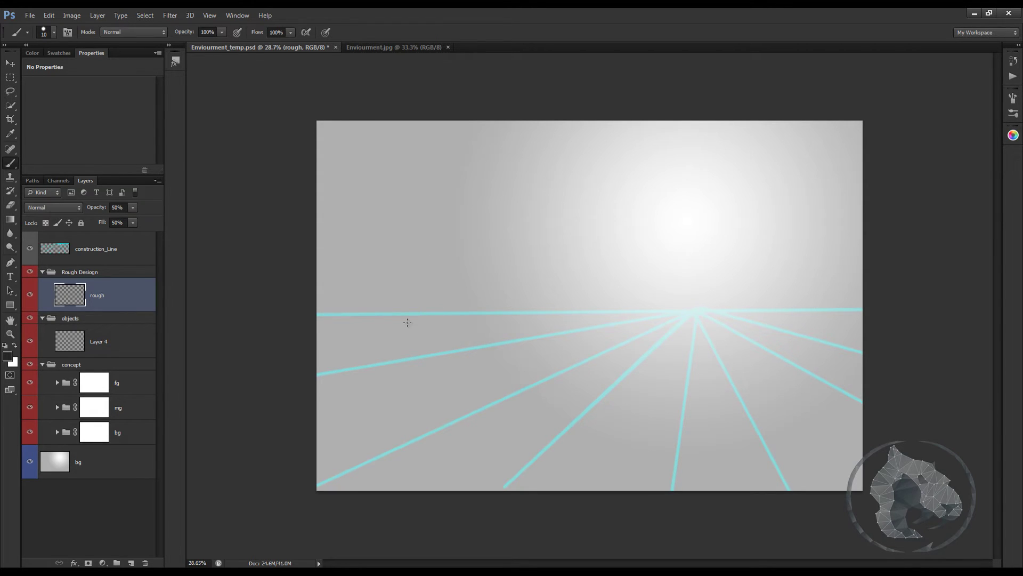
Sketch the steep slope at the canvas's left edge, the distant mountain ridge along the horizon and the left shoreline
mouse_move(395, 310)
left_mouse_down()
mouse_move(374, 313)
mouse_move(412, 303)
mouse_move(422, 287)
mouse_move(359, 281)
mouse_move(372, 278)
mouse_move(332, 254)
left_mouse_up()
mouse_move(326, 215)
left_mouse_down()
mouse_move(378, 280)
mouse_move(321, 215)
left_mouse_up()
mouse_move(371, 290)
left_mouse_down()
mouse_move(422, 294)
mouse_move(443, 279)
mouse_move(484, 304)
mouse_move(467, 308)
mouse_move(537, 275)
mouse_move(605, 283)
left_mouse_up()
left_click_drag(472, 283, 592, 306)
mouse_move(368, 298)
left_mouse_down()
mouse_move(318, 179)
mouse_move(378, 311)
left_mouse_up()
mouse_move(384, 315)
left_mouse_down()
mouse_move(363, 324)
mouse_move(356, 373)
left_mouse_up()
mouse_move(394, 309)
left_mouse_down()
mouse_move(336, 367)
mouse_move(442, 347)
left_mouse_up()
left_click_drag(405, 306, 452, 339)
left_click_drag(382, 320, 420, 355)
left_click_drag(318, 379, 349, 372)
Sketch the foreground bank rising from the bottom centre of the canvas towards the right edge
left_click_drag(623, 459, 570, 485)
left_click_drag(501, 484, 639, 451)
mouse_move(648, 438)
left_mouse_down()
mouse_move(861, 358)
mouse_move(667, 417)
left_mouse_up()
mouse_move(647, 432)
left_mouse_down()
mouse_move(474, 488)
mouse_move(613, 458)
left_mouse_up()
key("bracketright")
mouse_move(608, 459)
left_mouse_down()
mouse_move(684, 418)
mouse_move(465, 487)
left_mouse_up()
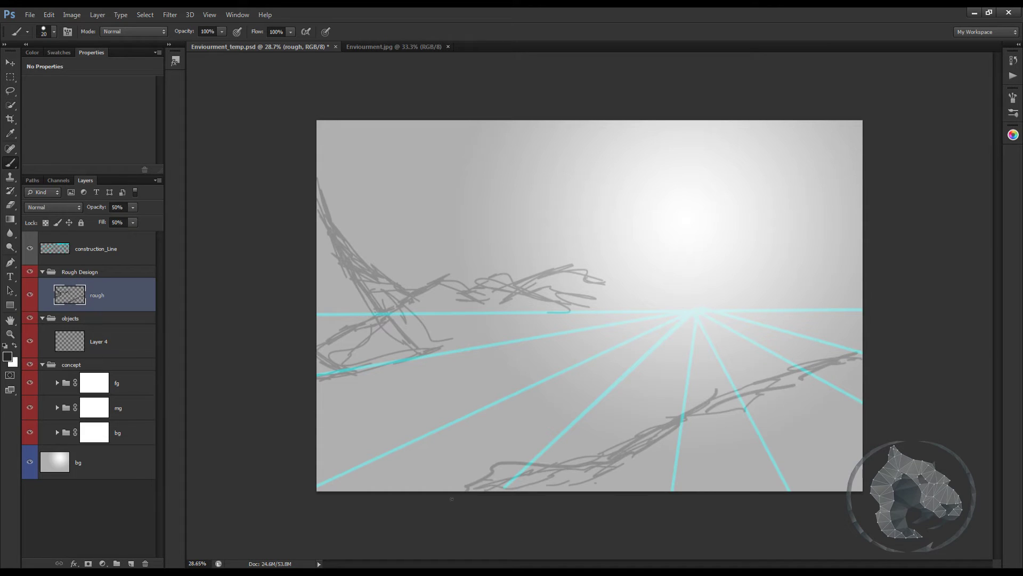
Add the winding river and right-hand mountain peaks to the sketch, and reinforce the foreground bank and left slope outlines
mouse_move(605, 288)
left_mouse_down()
mouse_move(698, 311)
mouse_move(810, 245)
mouse_move(852, 315)
mouse_move(853, 256)
mouse_move(754, 240)
mouse_move(612, 288)
mouse_move(482, 283)
mouse_move(469, 343)
mouse_move(672, 312)
mouse_move(746, 379)
mouse_move(646, 426)
left_mouse_up()
left_click_drag(581, 474, 511, 488)
mouse_move(779, 386)
left_mouse_down()
mouse_move(852, 394)
mouse_move(768, 410)
left_mouse_up()
left_click_drag(820, 368, 861, 361)
left_click_drag(825, 379, 858, 375)
left_click_drag(582, 470, 521, 485)
mouse_move(613, 463)
left_mouse_down()
mouse_move(731, 395)
mouse_move(767, 386)
left_mouse_up()
left_click_drag(800, 378, 855, 364)
left_click_drag(320, 184, 373, 288)
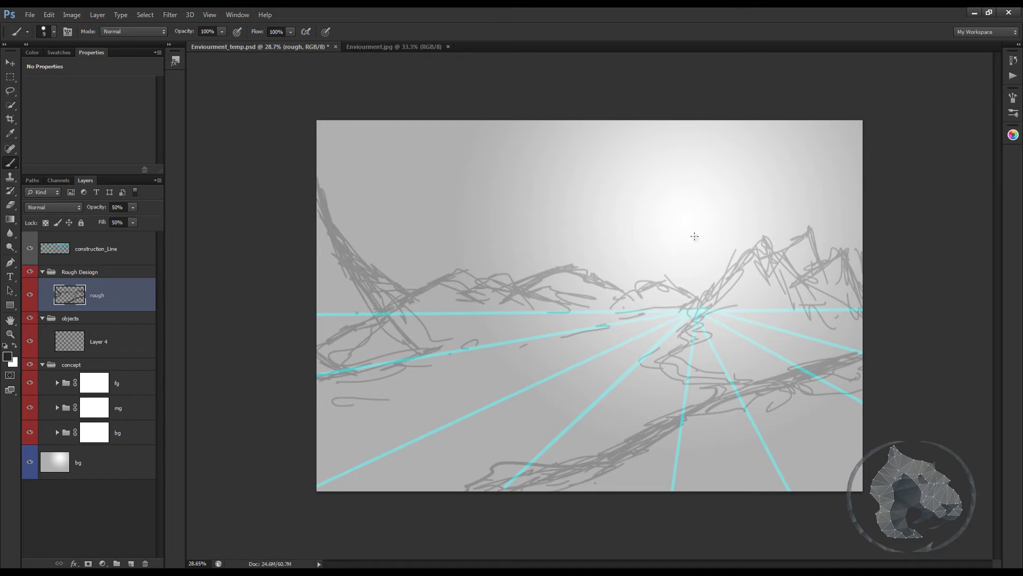
Sketch a second left shoreline running from the vanishing point to the left edge, and build up the left mountain ridge
mouse_move(701, 291)
left_mouse_down()
mouse_move(755, 241)
mouse_move(788, 270)
mouse_move(821, 257)
mouse_move(846, 269)
mouse_move(636, 297)
mouse_move(665, 295)
mouse_move(572, 345)
mouse_move(327, 434)
left_mouse_up()
left_click_drag(342, 431, 493, 370)
mouse_move(671, 308)
left_mouse_down()
mouse_move(442, 393)
mouse_move(621, 319)
left_mouse_up()
mouse_move(338, 377)
left_mouse_down()
mouse_move(519, 337)
mouse_move(361, 266)
left_mouse_up()
mouse_move(434, 283)
left_mouse_down()
mouse_move(500, 293)
mouse_move(479, 248)
mouse_move(499, 273)
left_mouse_up()
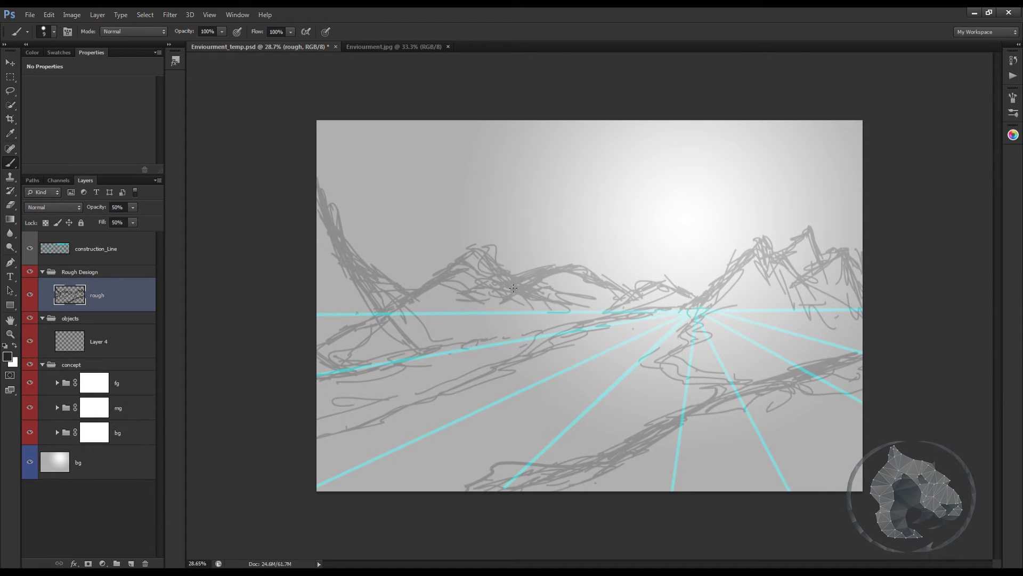
Refine the rough sketch's foreground bank with a mound at the right, and reshape the right-hand and left mountain peaks
mouse_move(806, 379)
left_mouse_down()
mouse_move(798, 346)
mouse_move(848, 344)
mouse_move(742, 371)
mouse_move(677, 414)
mouse_move(524, 480)
mouse_move(449, 496)
mouse_move(534, 479)
mouse_move(732, 393)
left_mouse_up()
mouse_move(811, 336)
left_mouse_down()
mouse_move(872, 345)
mouse_move(835, 349)
mouse_move(756, 277)
mouse_move(731, 280)
mouse_move(767, 265)
mouse_move(794, 268)
mouse_move(800, 250)
mouse_move(857, 263)
left_mouse_up()
mouse_move(757, 237)
left_mouse_down()
mouse_move(815, 232)
mouse_move(784, 251)
mouse_move(821, 241)
mouse_move(756, 243)
mouse_move(710, 279)
mouse_move(728, 261)
mouse_move(718, 274)
mouse_move(740, 283)
mouse_move(745, 270)
mouse_move(710, 306)
left_mouse_up()
mouse_move(493, 250)
left_mouse_down()
mouse_move(470, 247)
mouse_move(460, 278)
left_mouse_up()
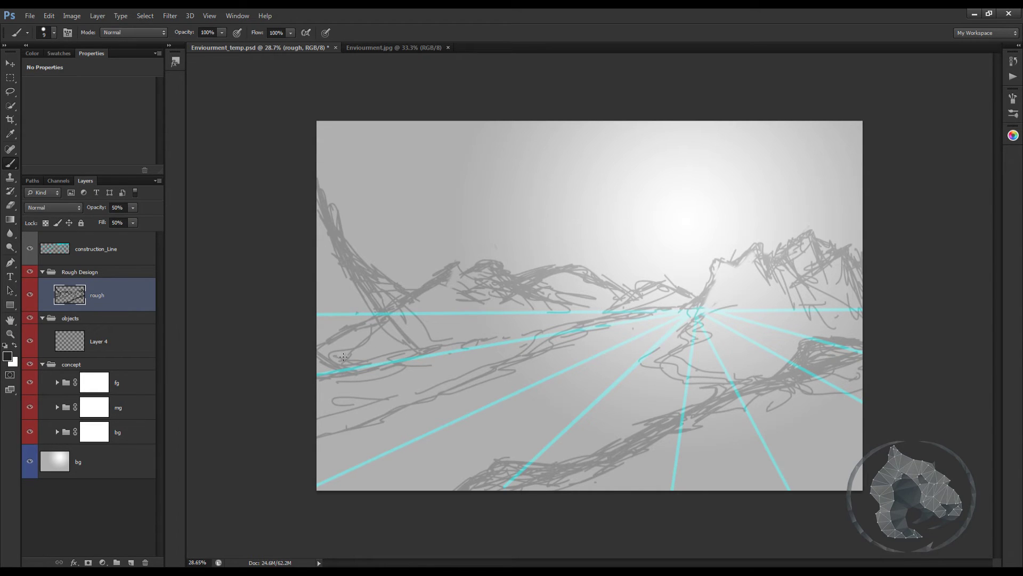
Expand the fg group inside concept and make its Layer 3 active
left_click(109, 349)
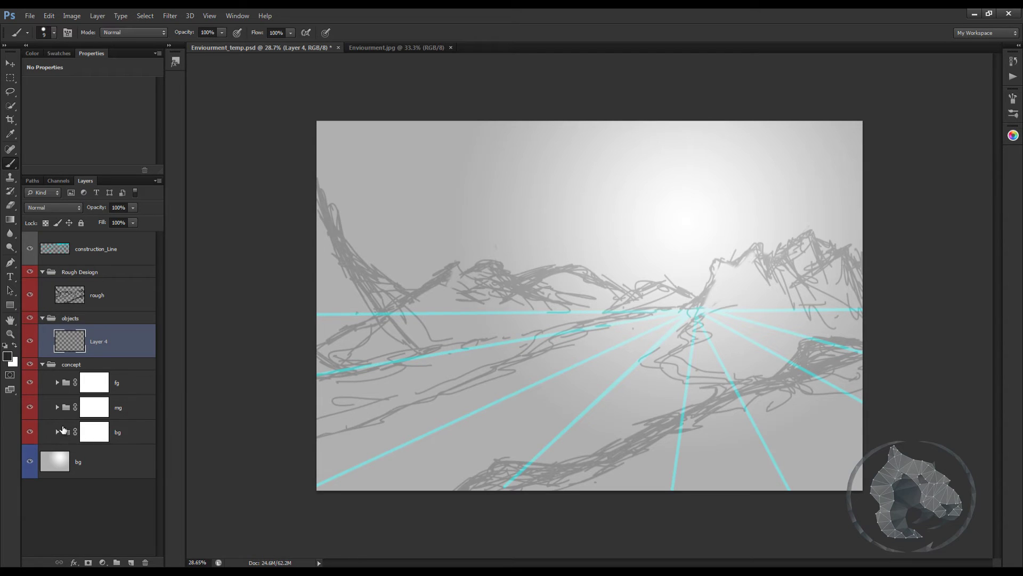
left_click(57, 382)
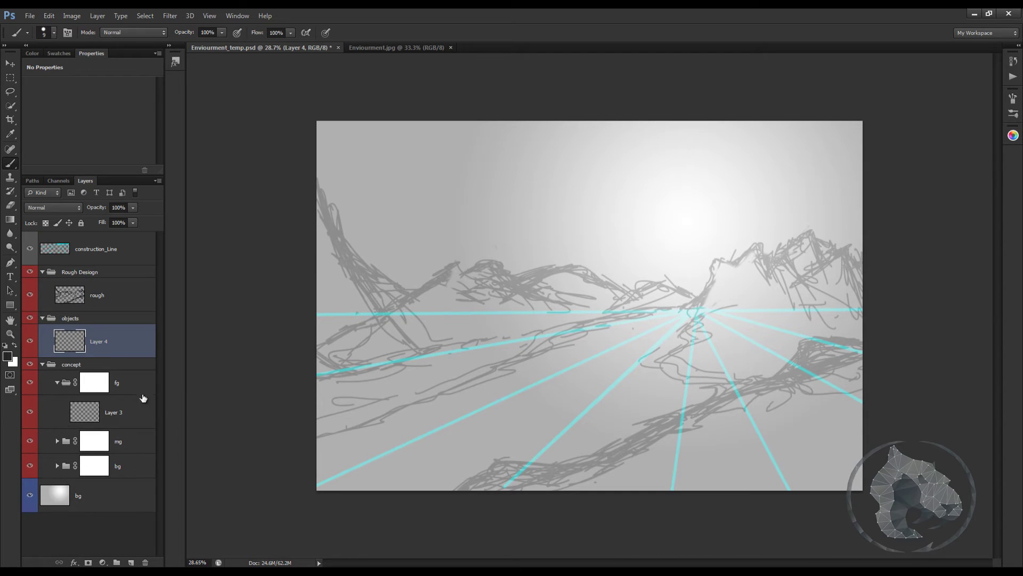
left_click(133, 412)
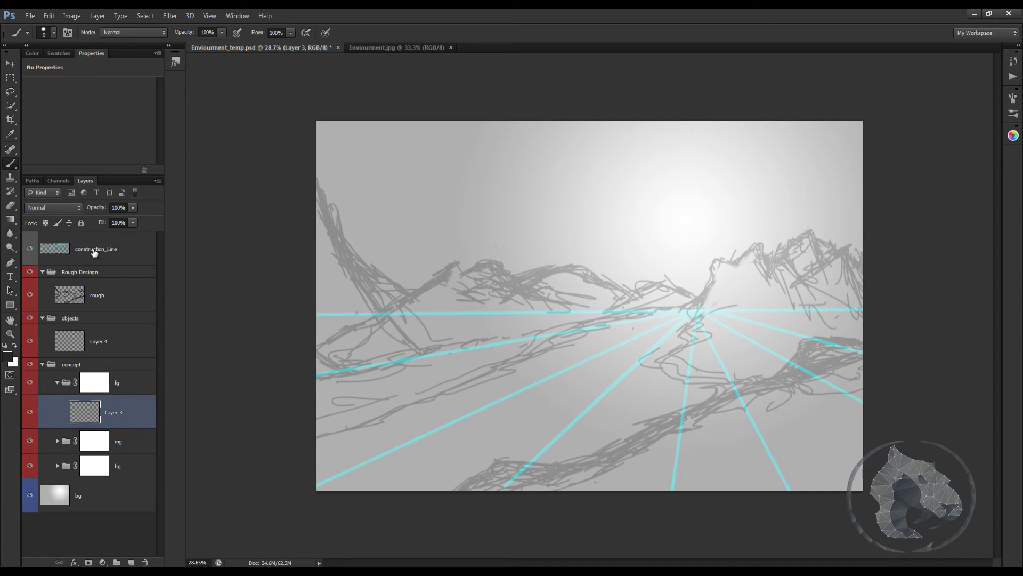
Set the foreground painting colour to near-black, 191919
key("n")
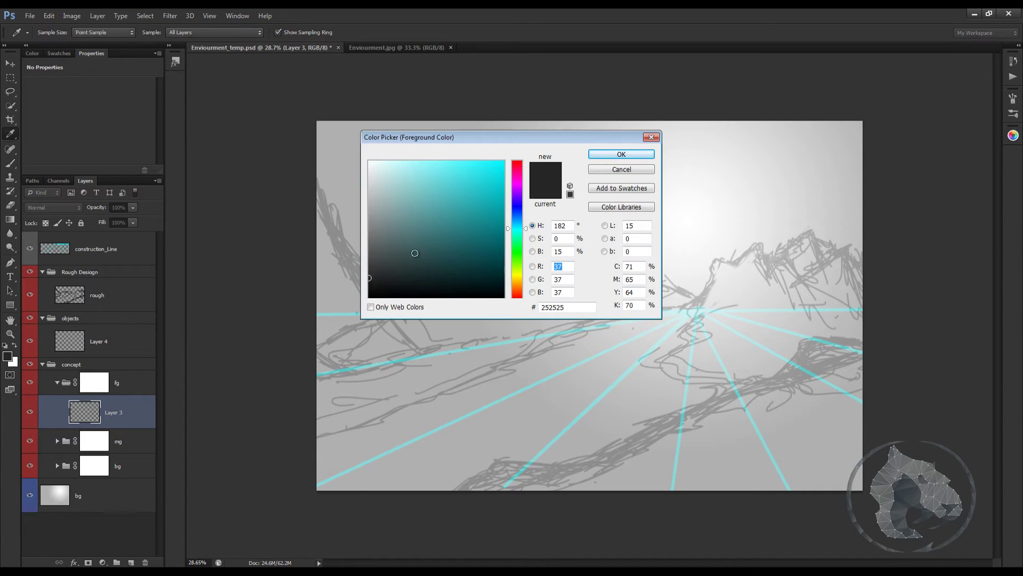
left_click_drag(370, 276, 362, 286)
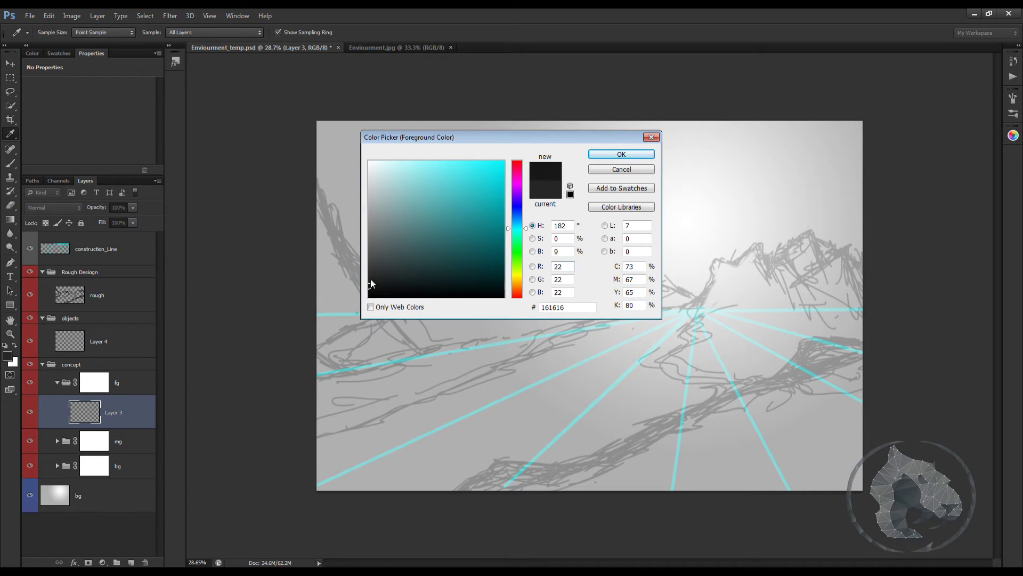
left_click(616, 153)
key("n")
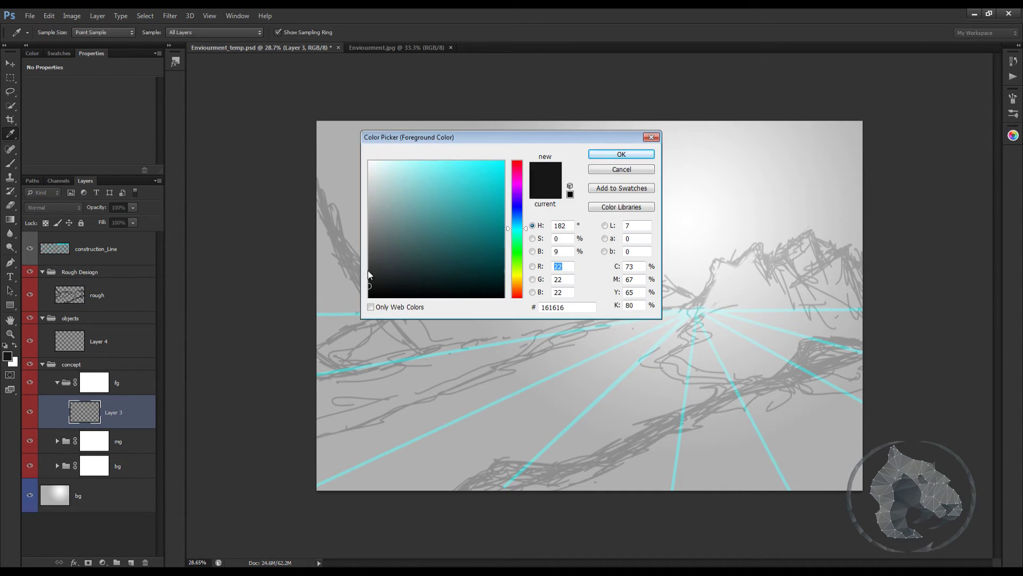
left_click_drag(369, 282, 369, 284)
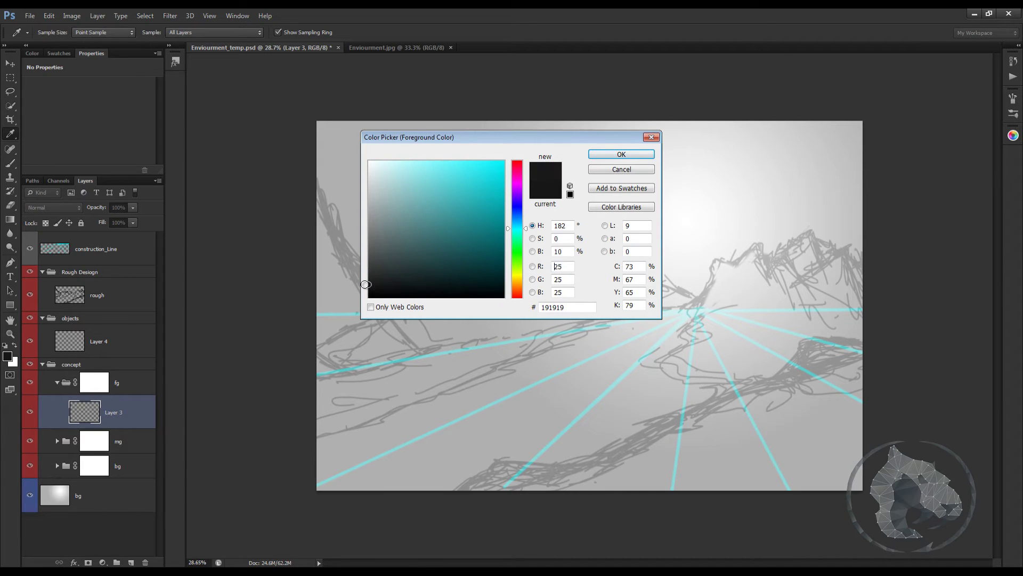
left_click(624, 154)
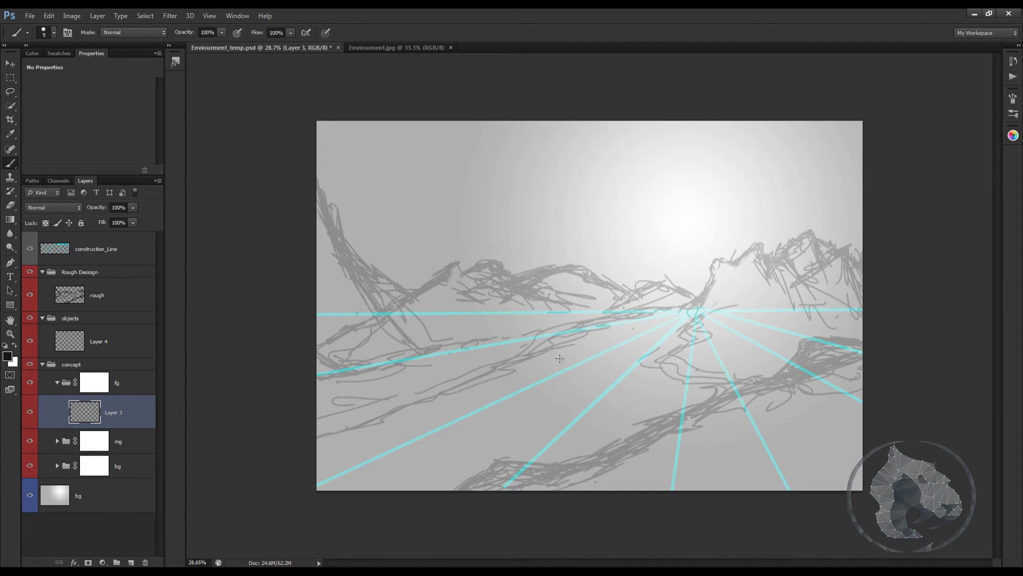
Switch the brush to a rough textured tip at 125 px
key("bracketright")
key("bracketright")
right_click(566, 288)
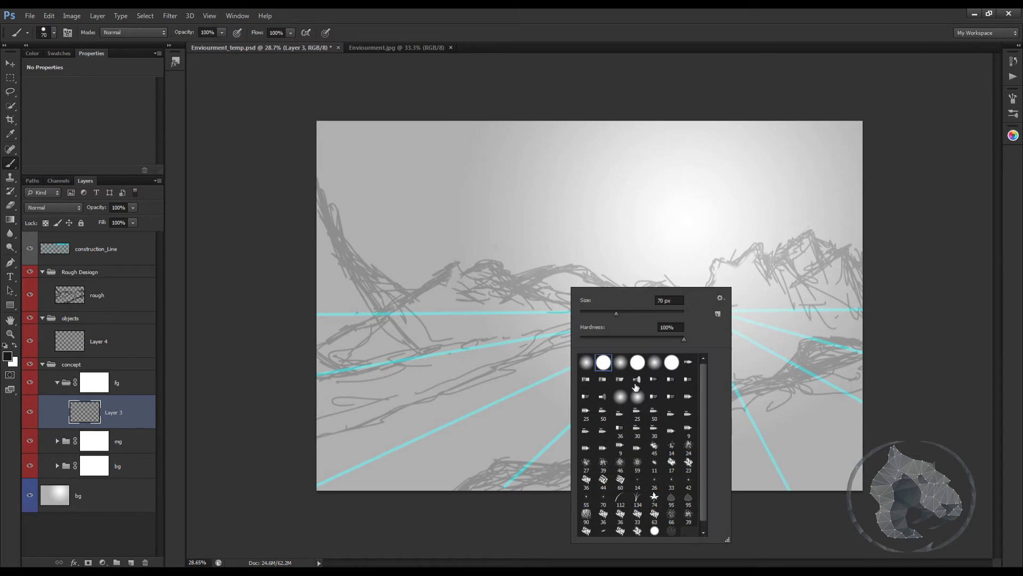
left_click(621, 481)
key("Return")
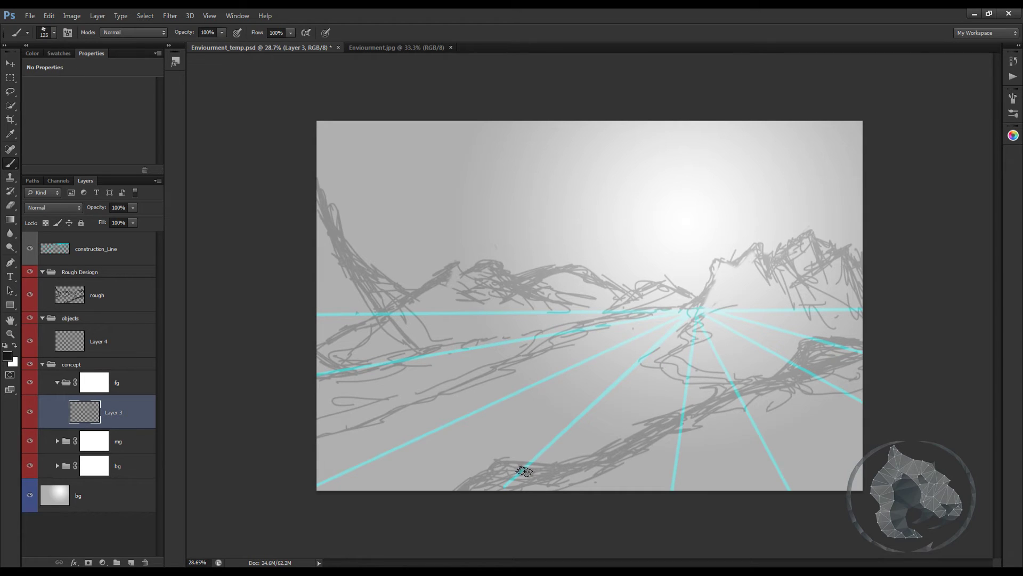
Paint the foreground bank as a solid dark silhouette on Layer 3, following the sketched outline down to the bottom-right corner
key("bracketright")
key("bracketright")
mouse_move(501, 470)
left_mouse_down()
mouse_move(473, 488)
mouse_move(501, 471)
mouse_move(570, 471)
mouse_move(519, 489)
mouse_move(598, 469)
mouse_move(618, 454)
mouse_move(589, 465)
mouse_move(688, 434)
mouse_move(859, 349)
mouse_move(833, 354)
mouse_move(856, 362)
mouse_move(842, 379)
mouse_move(815, 373)
mouse_move(798, 397)
mouse_move(848, 396)
mouse_move(852, 389)
mouse_move(748, 413)
mouse_move(698, 438)
mouse_move(714, 423)
mouse_move(560, 504)
mouse_move(590, 478)
mouse_move(748, 423)
mouse_move(644, 494)
mouse_move(766, 425)
mouse_move(784, 432)
mouse_move(691, 491)
mouse_move(817, 403)
mouse_move(757, 469)
mouse_move(852, 404)
mouse_move(750, 501)
mouse_move(874, 403)
mouse_move(865, 483)
mouse_move(824, 475)
mouse_move(805, 487)
left_mouse_up()
key("bracketleft")
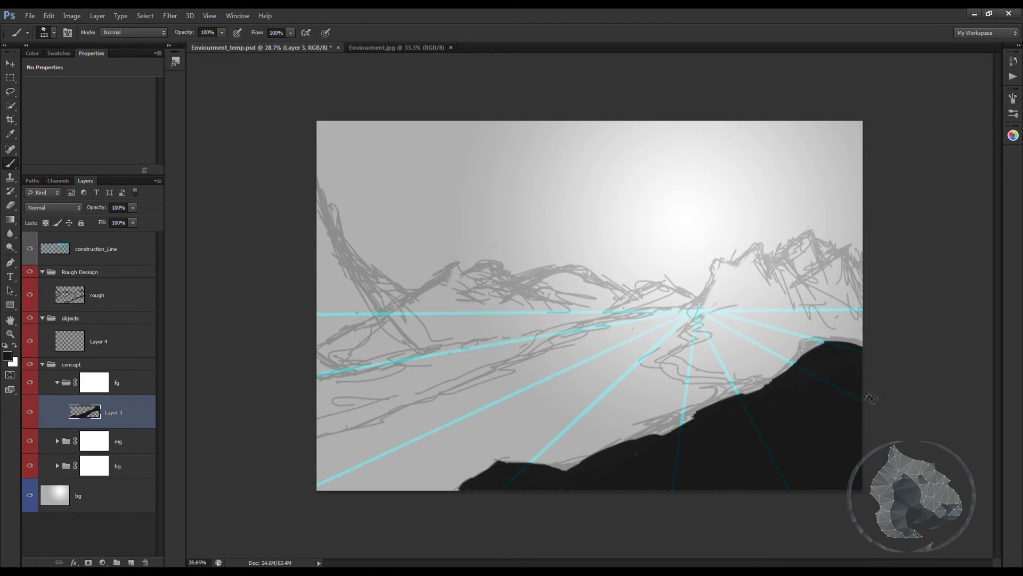
key("bracketleft")
key("bracketleft")
Load Layer 3's painted silhouette as a selection and switch to the standard Lasso tool
left_click_drag(101, 404, 93, 417)
left_click(93, 418, "ctrl")
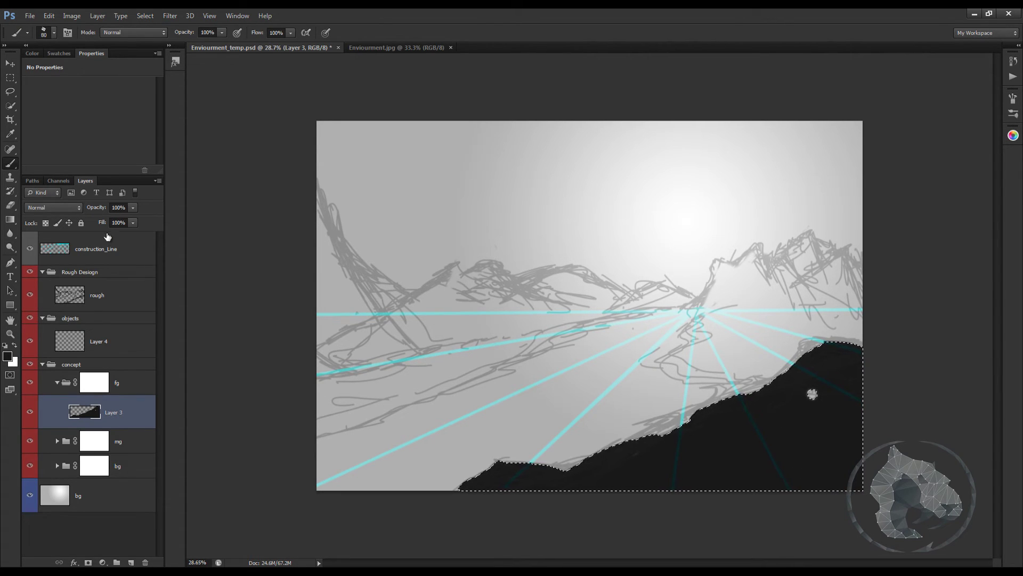
key("w")
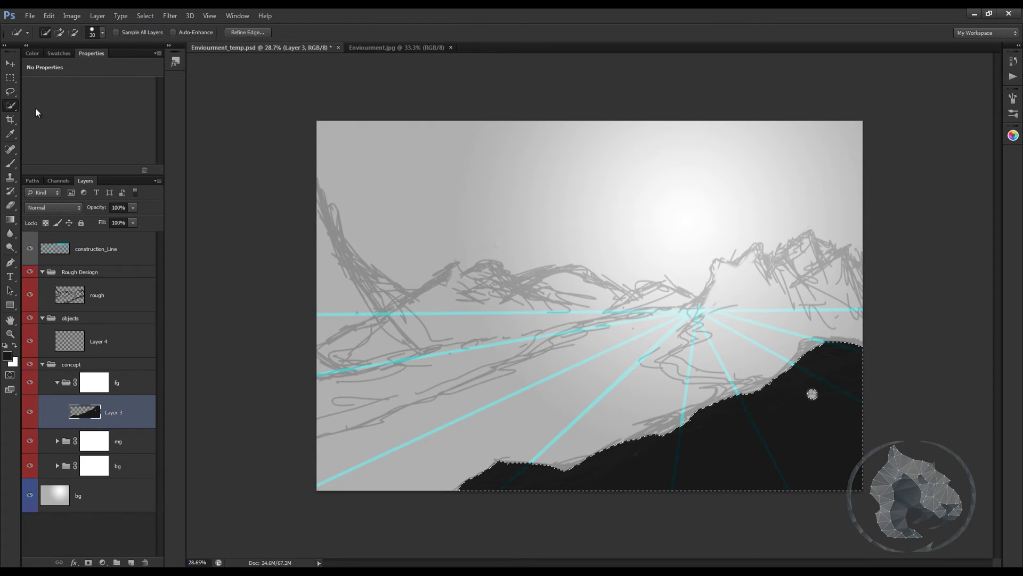
right_click(11, 106)
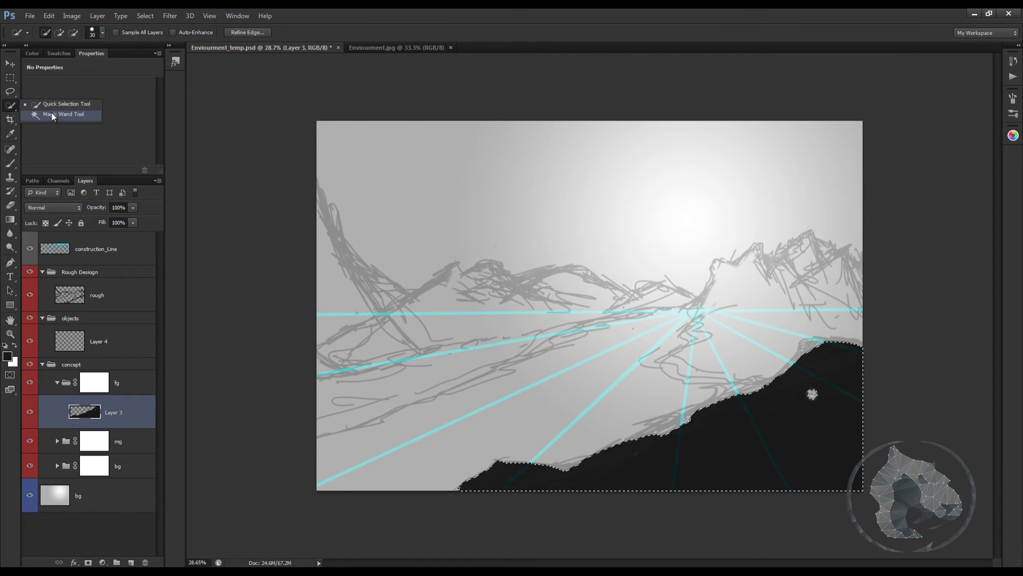
left_click(53, 104)
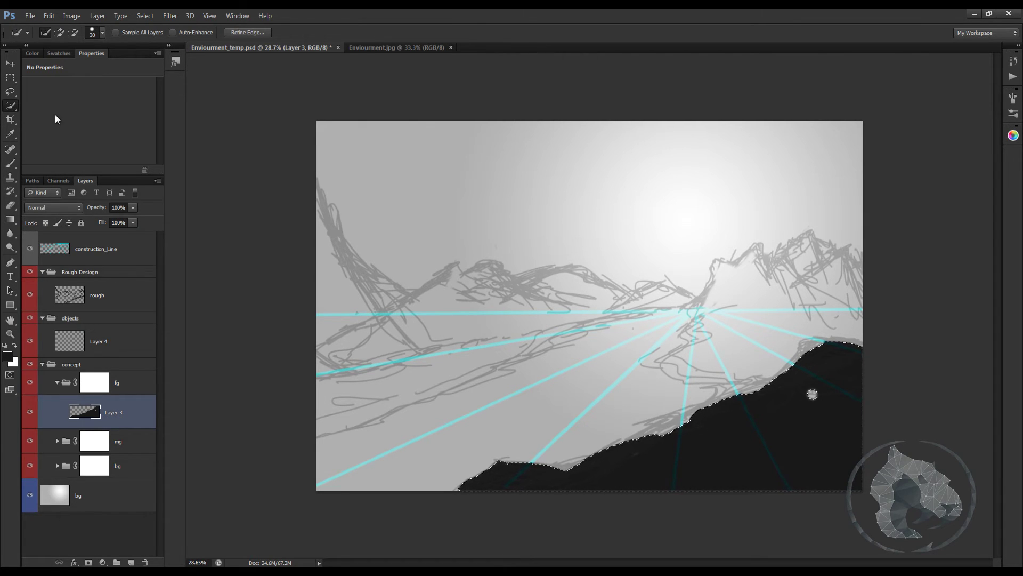
left_click(14, 89)
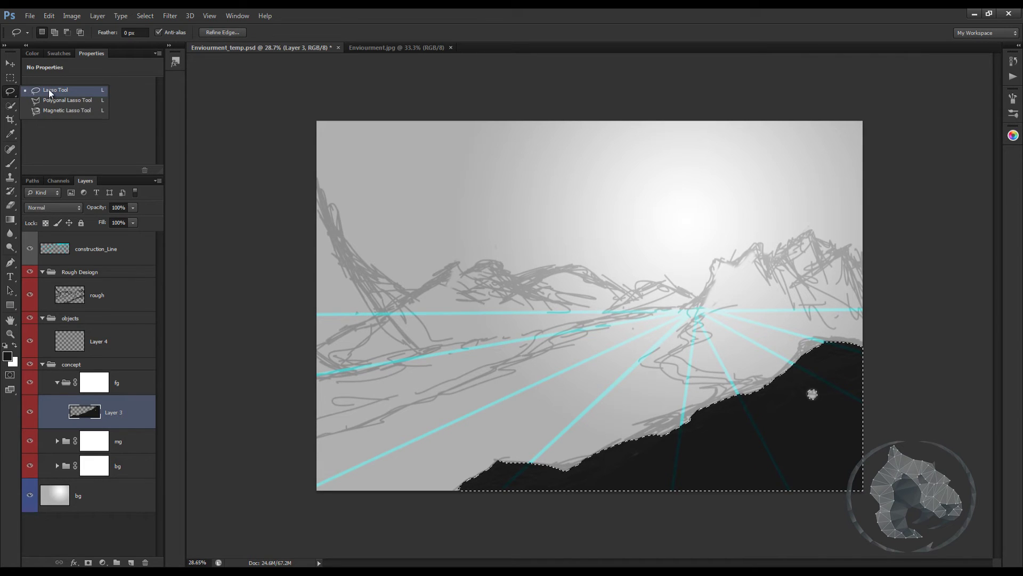
left_click(49, 89)
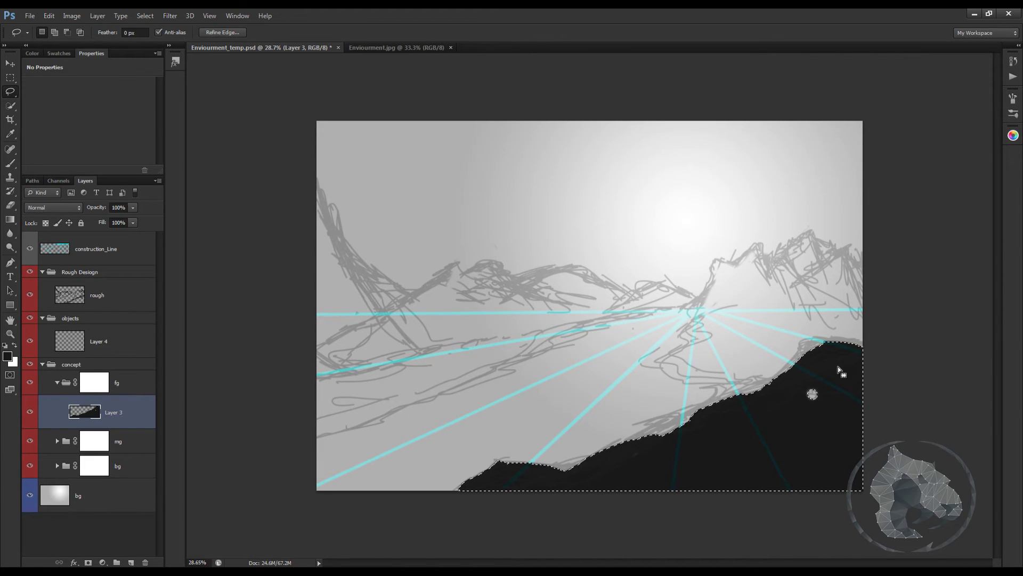
Try masking Layer 3 with the silhouette selection and painting black on its mask, and undo both changes
key("shift")
key("alt")
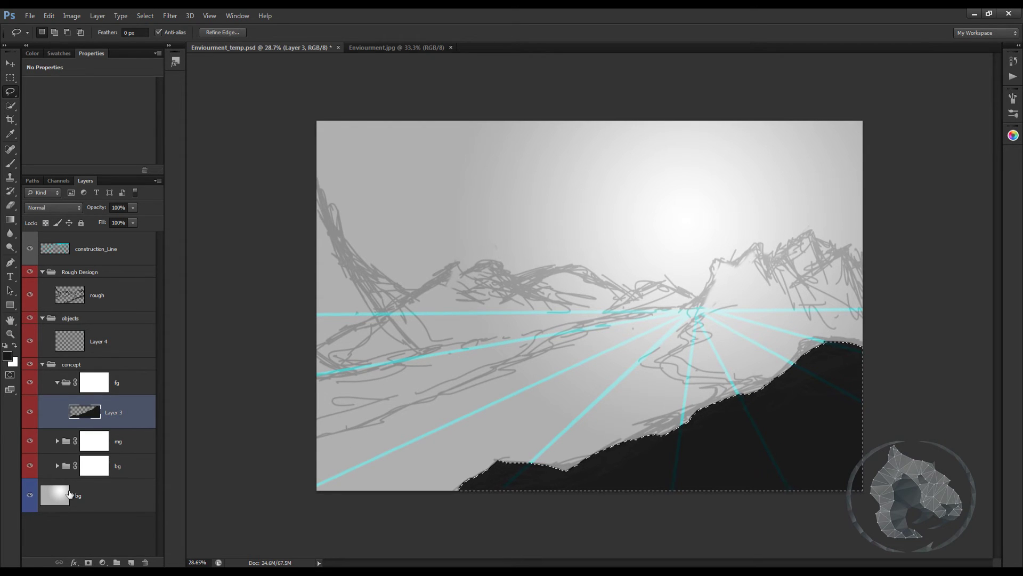
left_click(88, 562)
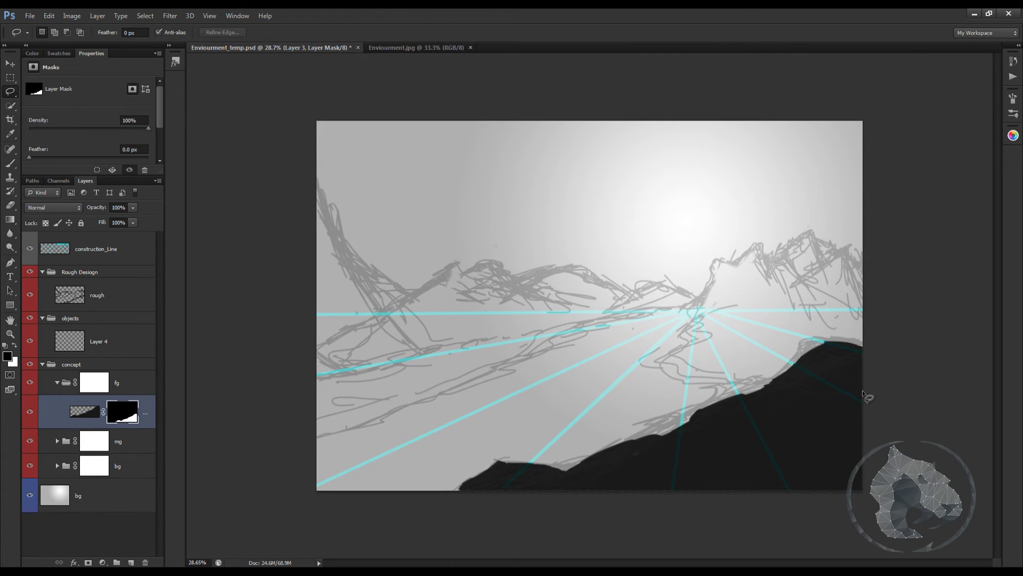
key("b")
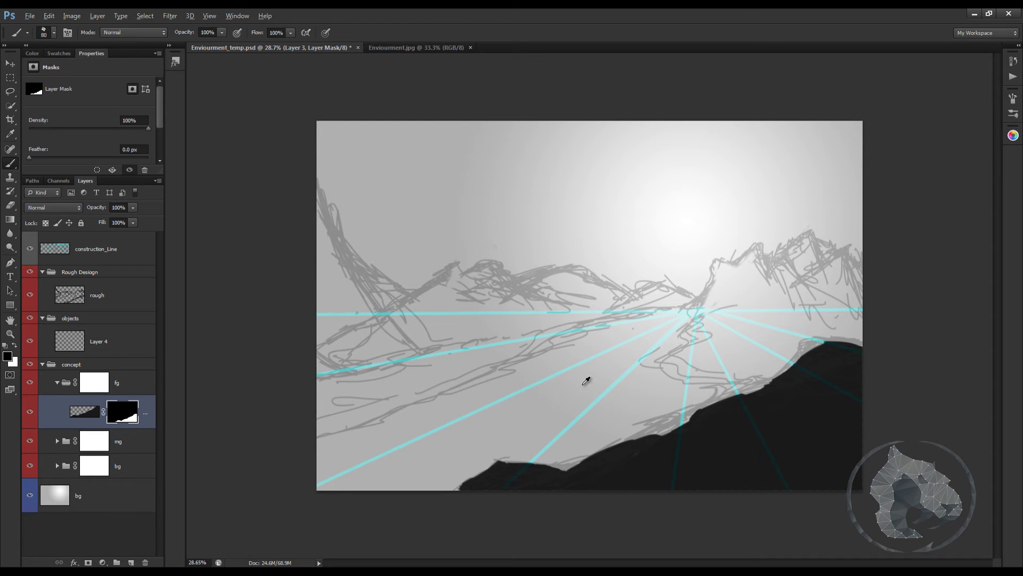
mouse_move(741, 442)
left_mouse_down()
mouse_move(743, 418)
mouse_move(748, 445)
mouse_move(732, 337)
mouse_move(649, 453)
mouse_move(651, 498)
mouse_move(691, 434)
mouse_move(764, 359)
mouse_move(790, 369)
mouse_move(796, 386)
mouse_move(820, 356)
mouse_move(738, 395)
left_mouse_up()
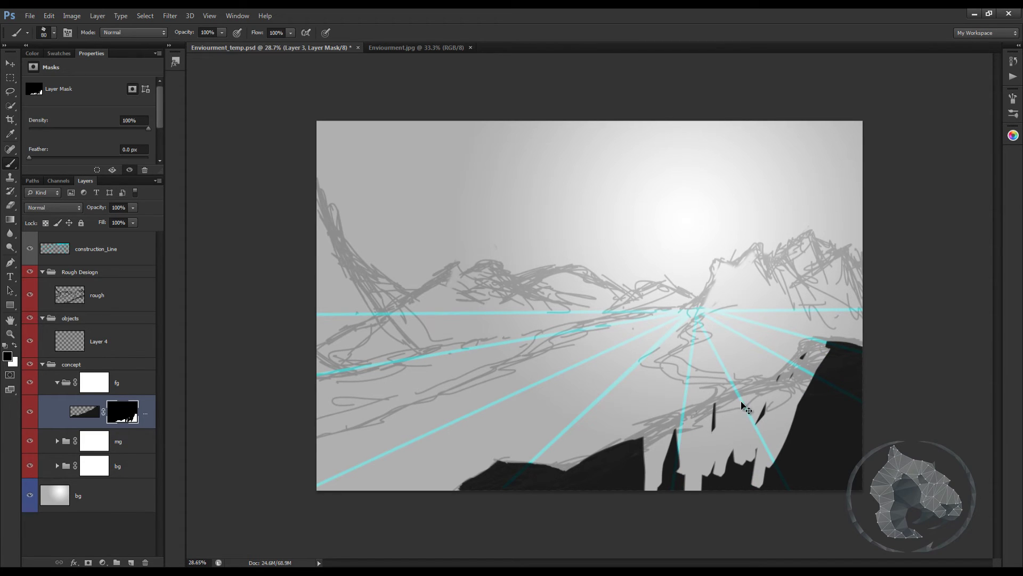
key("ctrl+z")
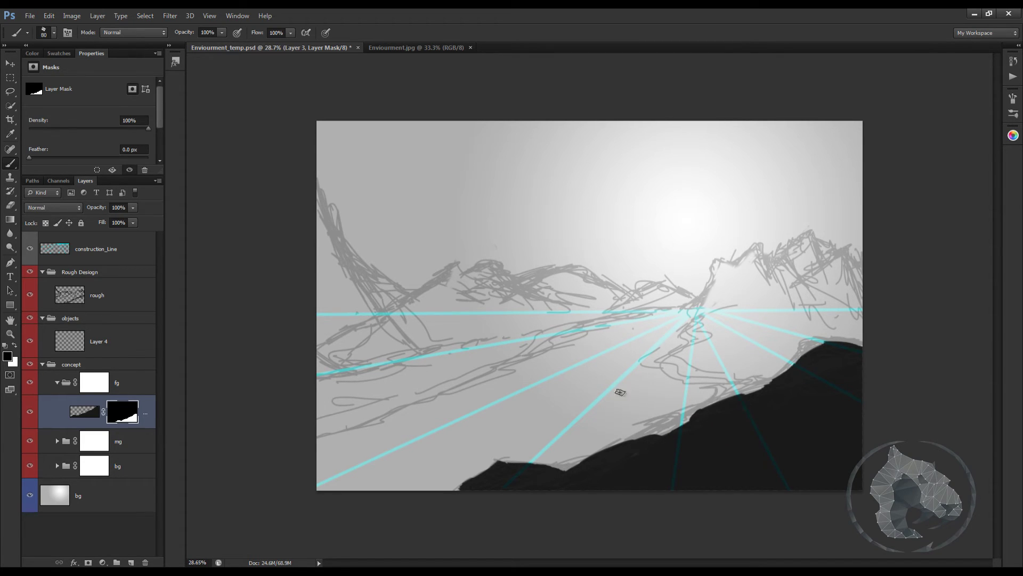
key("ctrl+alt+z")
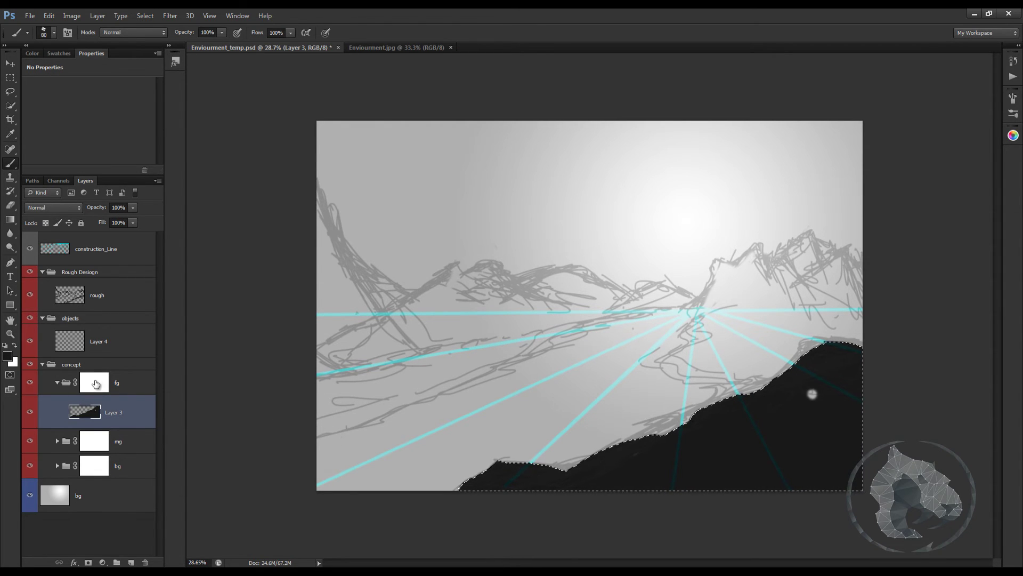
Replace the fg group's blank white mask with a layer mask made from the foreground silhouette selection
left_click(94, 387)
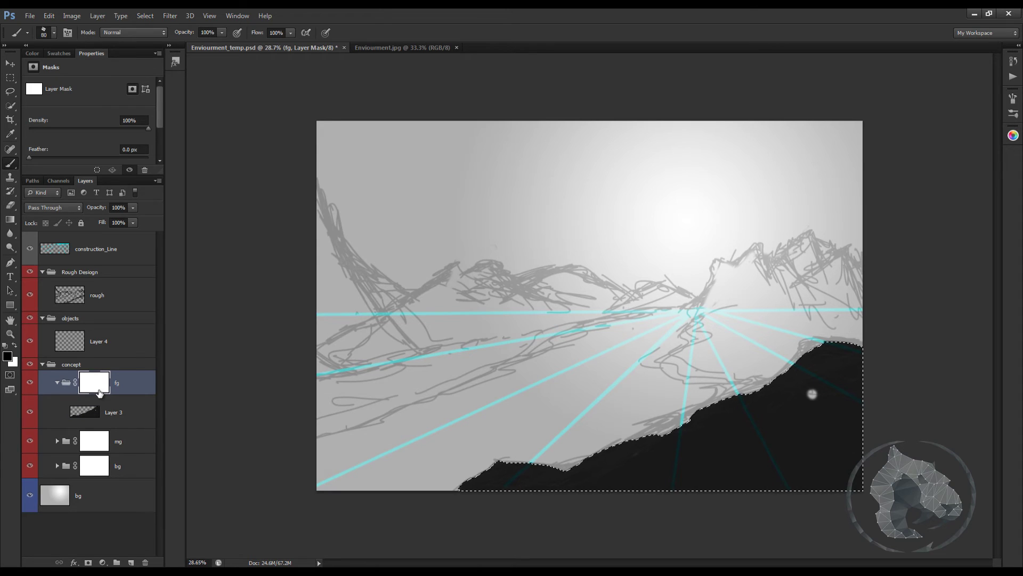
left_click(120, 424)
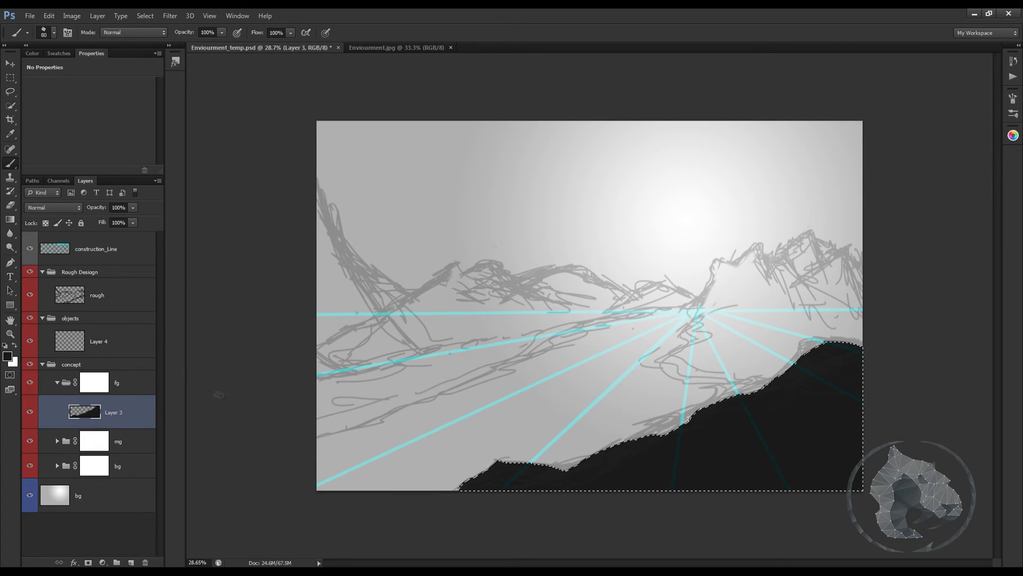
left_click(102, 388)
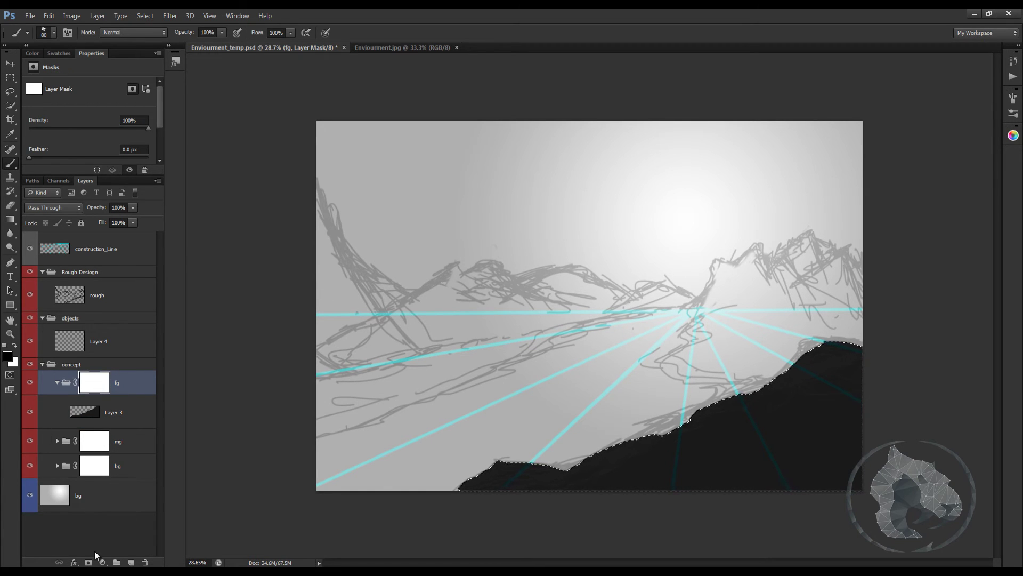
left_click(88, 562)
left_click_drag(112, 392, 145, 562)
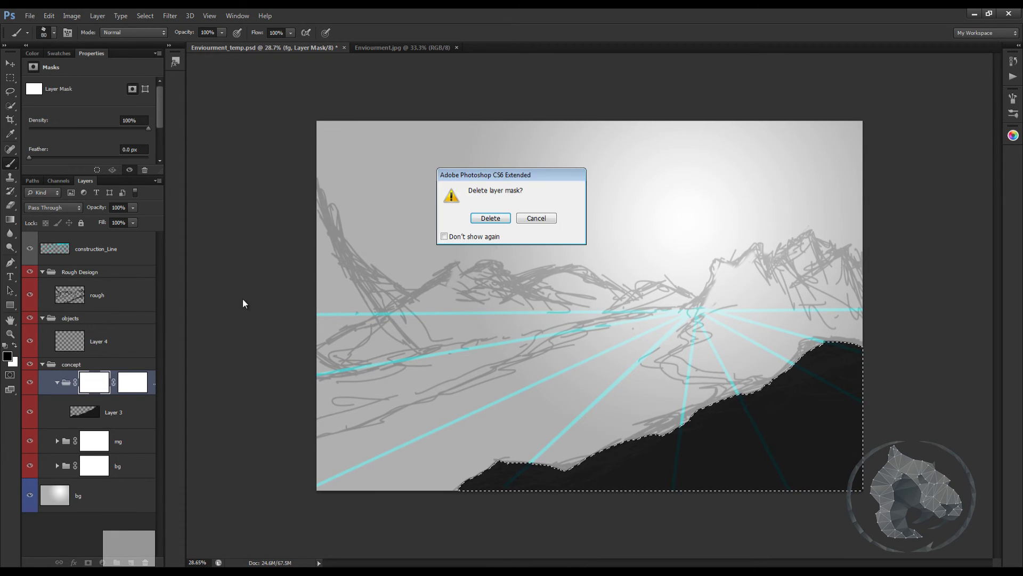
left_click(495, 223)
left_click_drag(93, 384, 145, 562)
left_click(488, 219)
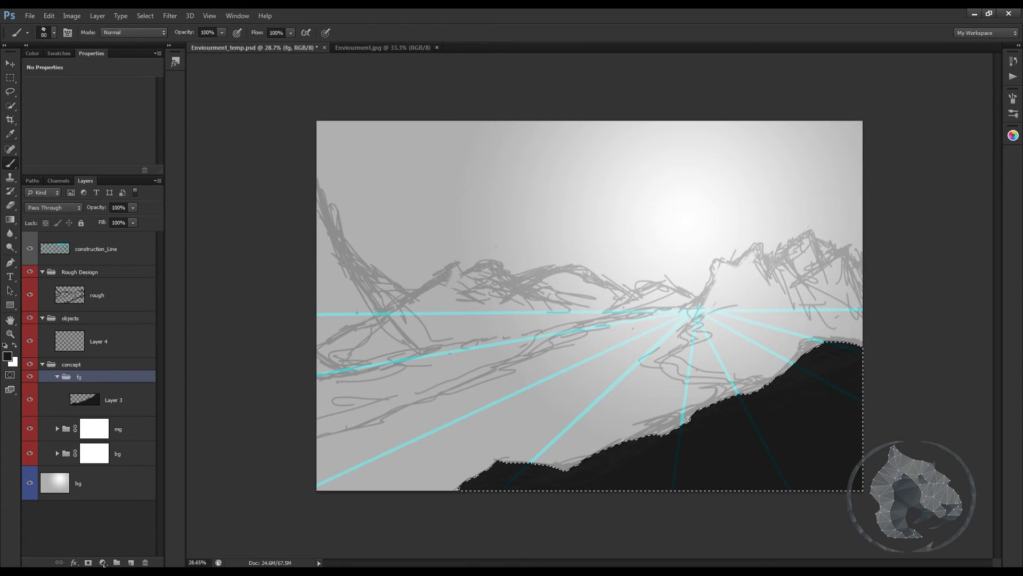
left_click(88, 562)
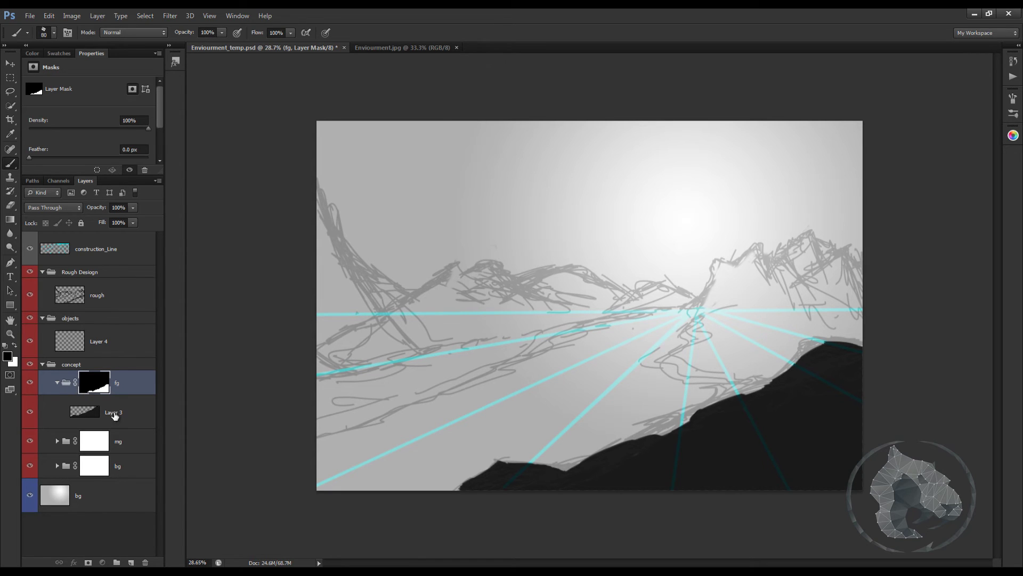
key("ctrl+t")
left_click_drag(615, 395, 584, 348)
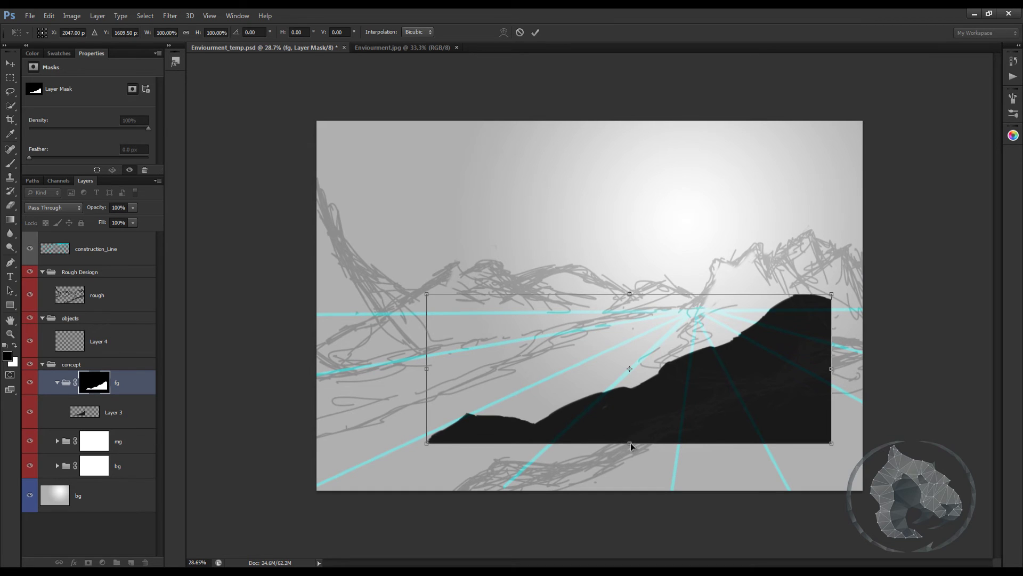
key("Escape")
Paint the left midground mountains as a solid dark silhouette on the mg layer, following the sketch down to the shoreline
key("b")
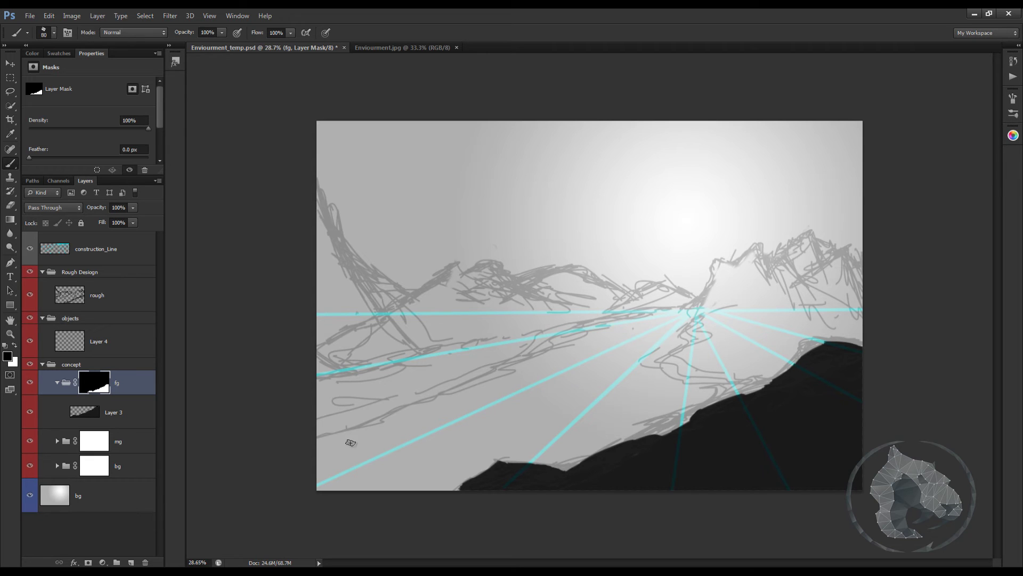
left_click(114, 412)
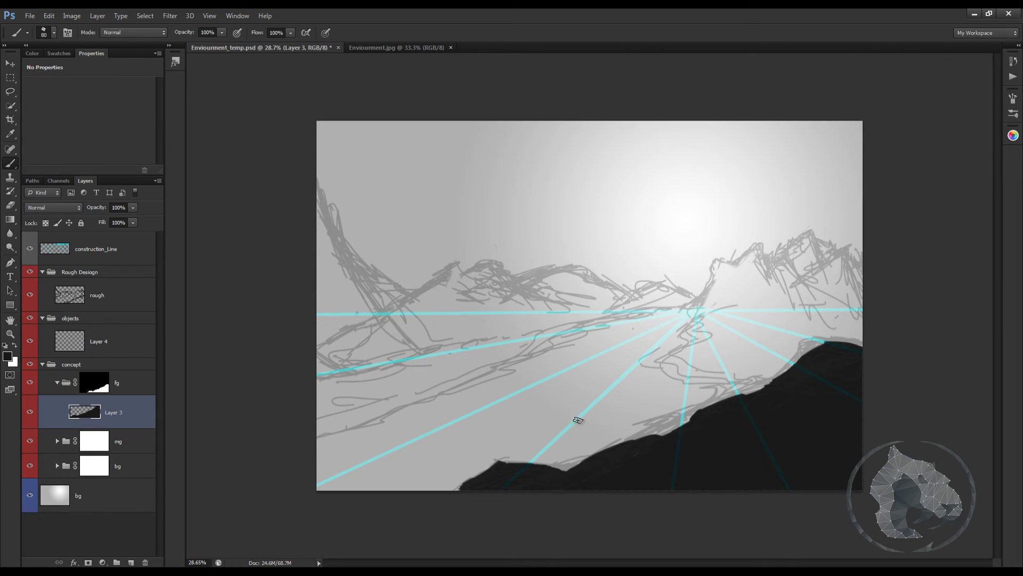
left_click(57, 440)
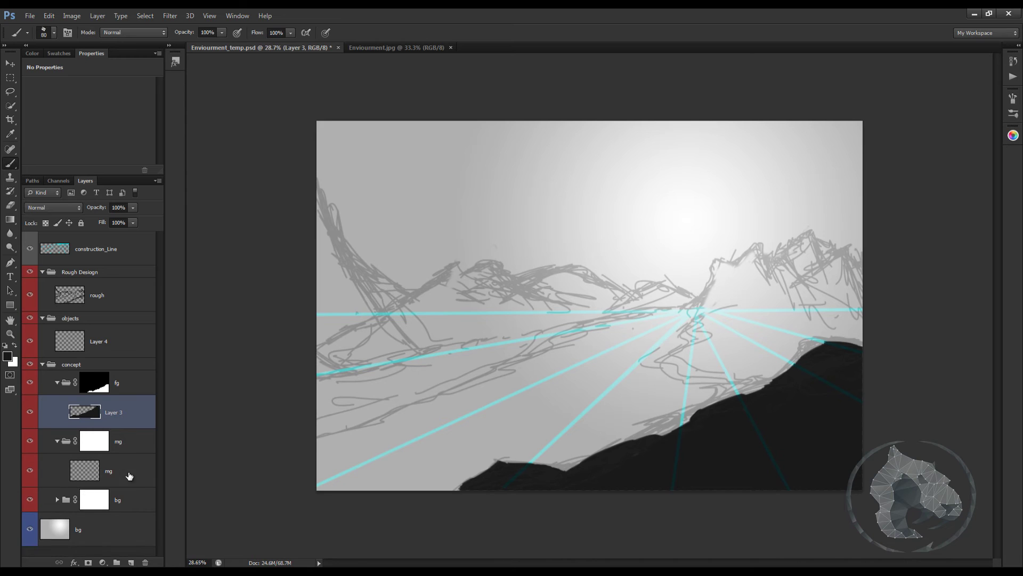
left_click(121, 463)
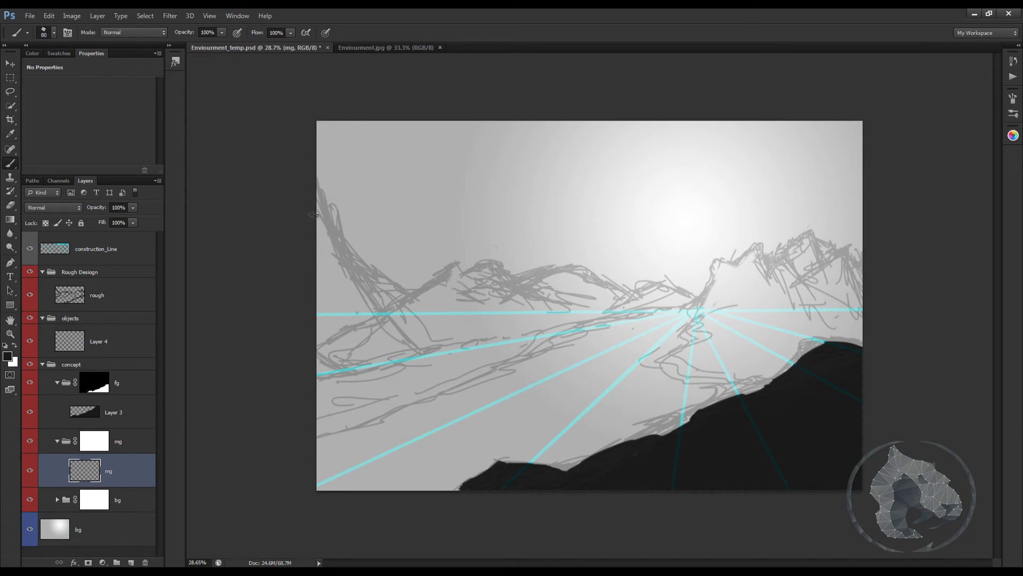
mouse_move(318, 224)
left_mouse_down()
mouse_move(333, 274)
mouse_move(328, 328)
mouse_move(489, 336)
left_mouse_up()
mouse_move(482, 267)
left_mouse_down()
mouse_move(554, 322)
mouse_move(457, 270)
mouse_move(410, 290)
mouse_move(355, 256)
mouse_move(322, 204)
left_mouse_up()
key("bracketright")
key("bracketright")
mouse_move(333, 258)
left_mouse_down()
mouse_move(352, 286)
mouse_move(330, 318)
mouse_move(363, 297)
mouse_move(348, 337)
mouse_move(405, 303)
mouse_move(375, 318)
mouse_move(448, 334)
mouse_move(517, 327)
mouse_move(485, 282)
mouse_move(401, 326)
mouse_move(483, 327)
mouse_move(494, 283)
mouse_move(437, 312)
mouse_move(461, 316)
left_mouse_up()
left_click(94, 471, "ctrl")
left_click(101, 441)
key("ctrl+d")
key("alt+bracketleft")
Paint the right midground mountains on the mg layer and trim their ridge with a different Eraser tip
mouse_move(822, 275)
left_mouse_down()
mouse_move(852, 278)
mouse_move(785, 309)
mouse_move(802, 289)
mouse_move(790, 273)
mouse_move(803, 292)
mouse_move(856, 307)
mouse_move(815, 311)
mouse_move(780, 287)
mouse_move(752, 309)
mouse_move(774, 290)
mouse_move(733, 270)
mouse_move(716, 286)
mouse_move(732, 259)
mouse_move(716, 266)
mouse_move(740, 274)
mouse_move(739, 283)
mouse_move(713, 266)
mouse_move(729, 260)
mouse_move(753, 278)
mouse_move(706, 276)
mouse_move(690, 304)
left_mouse_up()
key("e")
right_click(725, 277)
double_click(757, 475)
mouse_move(723, 305)
left_mouse_down()
mouse_move(714, 302)
mouse_move(740, 299)
mouse_move(727, 279)
left_mouse_up()
Refine the base of the right midground mountains and extend their shore toward the foreground bank with a 45 px brush
key("b")
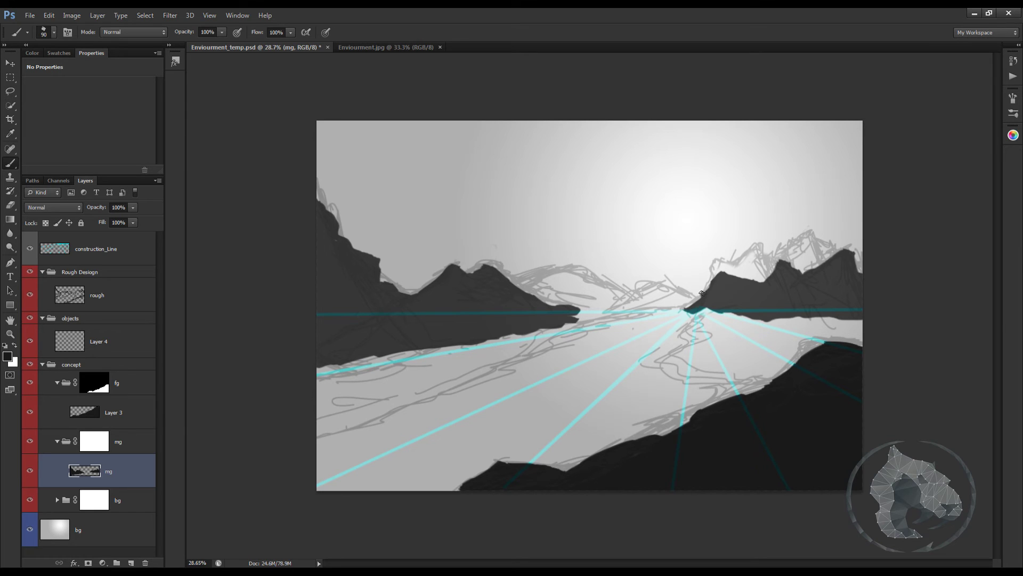
left_click_drag(684, 308, 792, 322)
key("bracketleft")
mouse_move(848, 317)
left_mouse_down()
mouse_move(805, 327)
mouse_move(872, 333)
mouse_move(827, 327)
left_mouse_up()
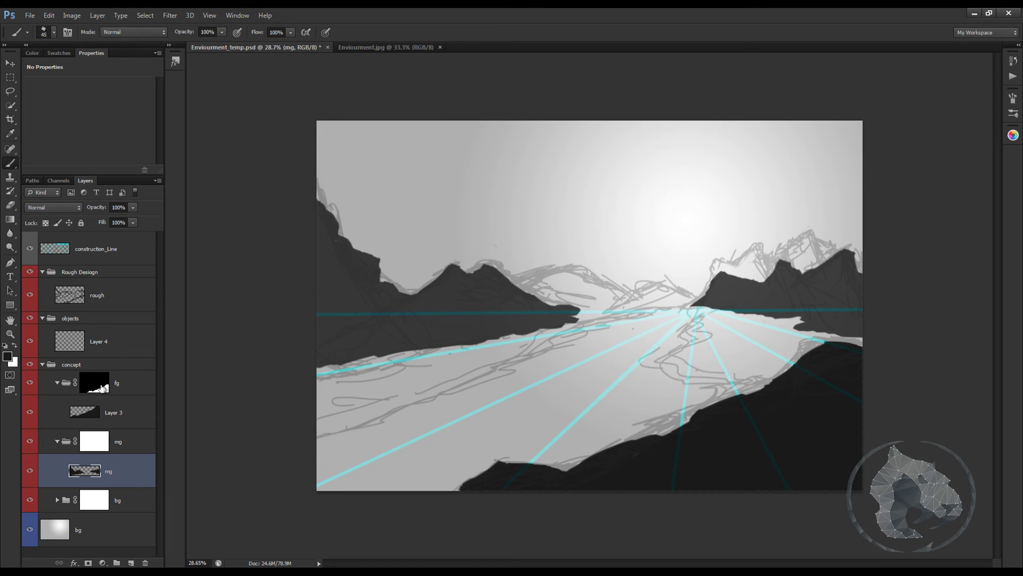
Load the mg layer's silhouette as a selection, fill it with black on the mg group mask and deselect
left_click(91, 472, "ctrl")
left_click(94, 450)
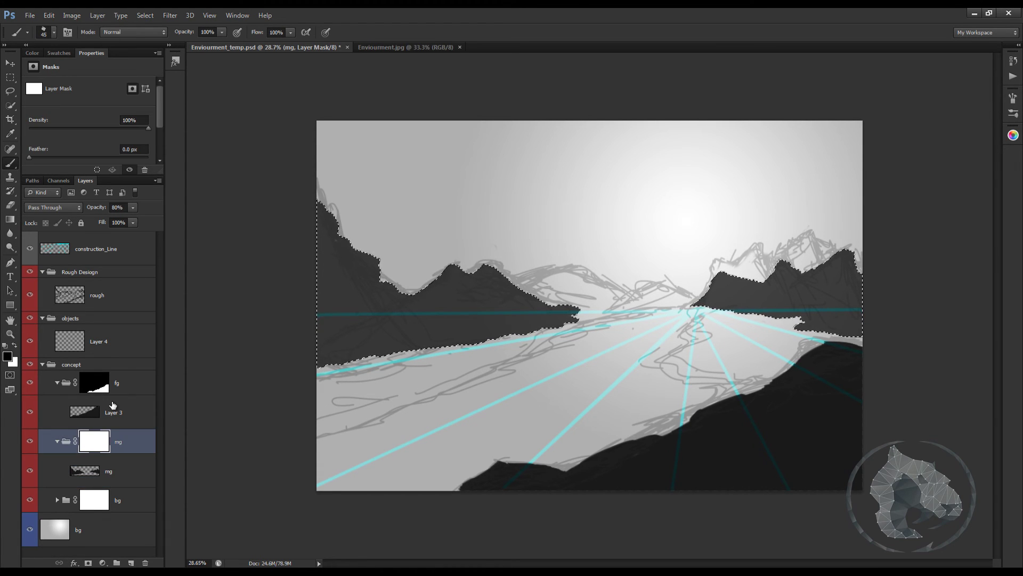
key("alt+BackSpace")
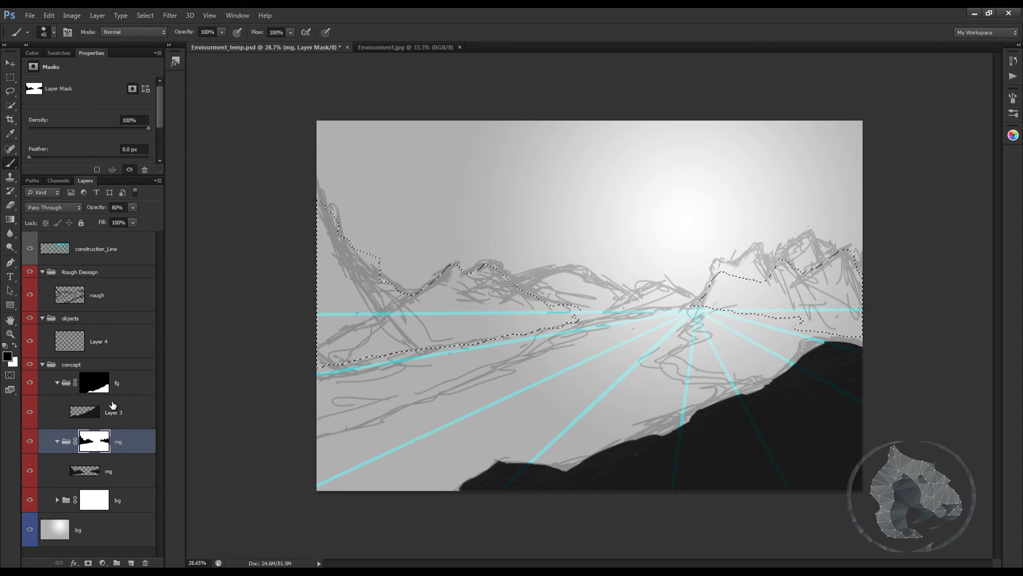
key("ctrl+d")
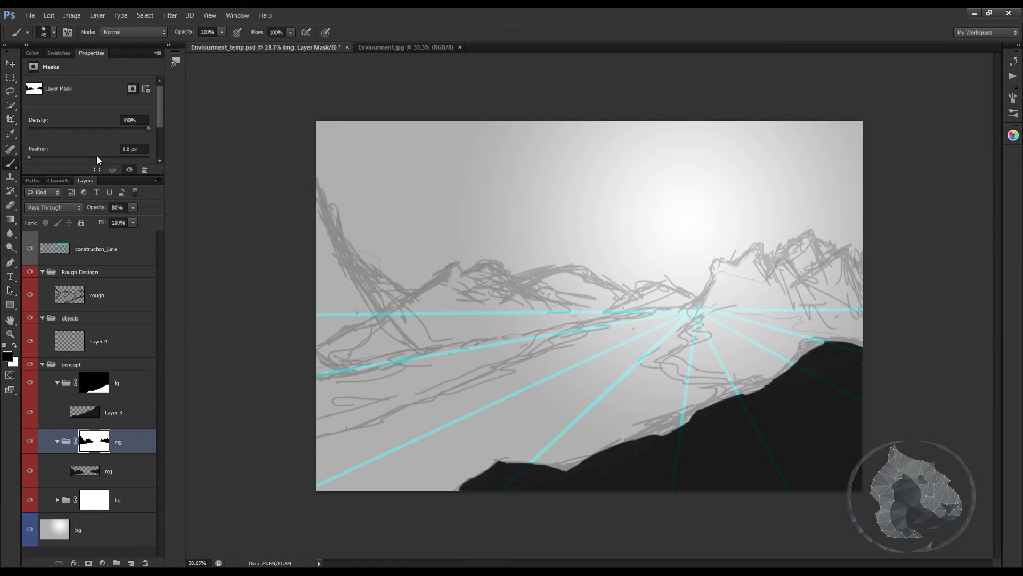
Invert the mg group's layer mask
left_click_drag(114, 177, 111, 229)
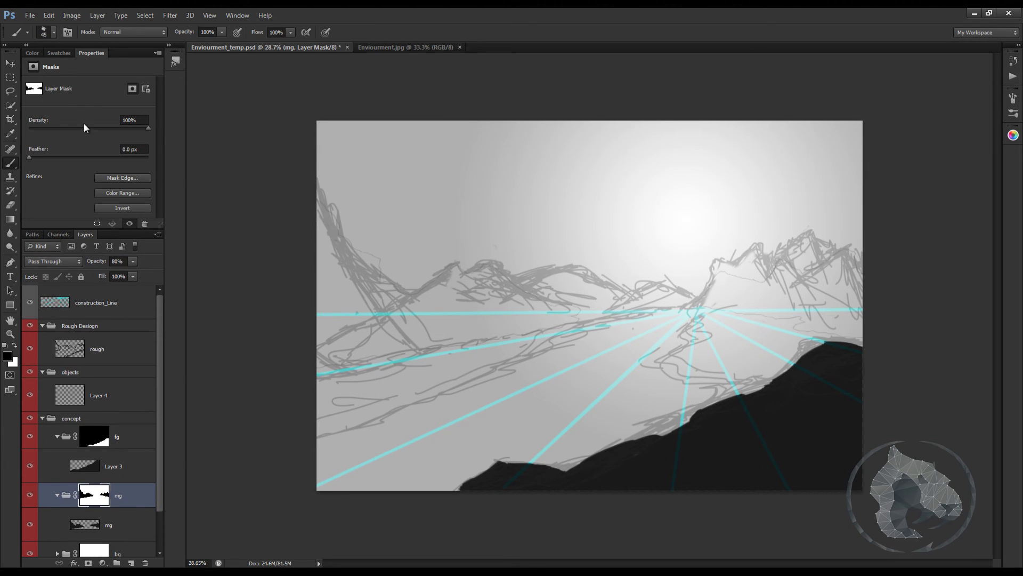
left_click(237, 16)
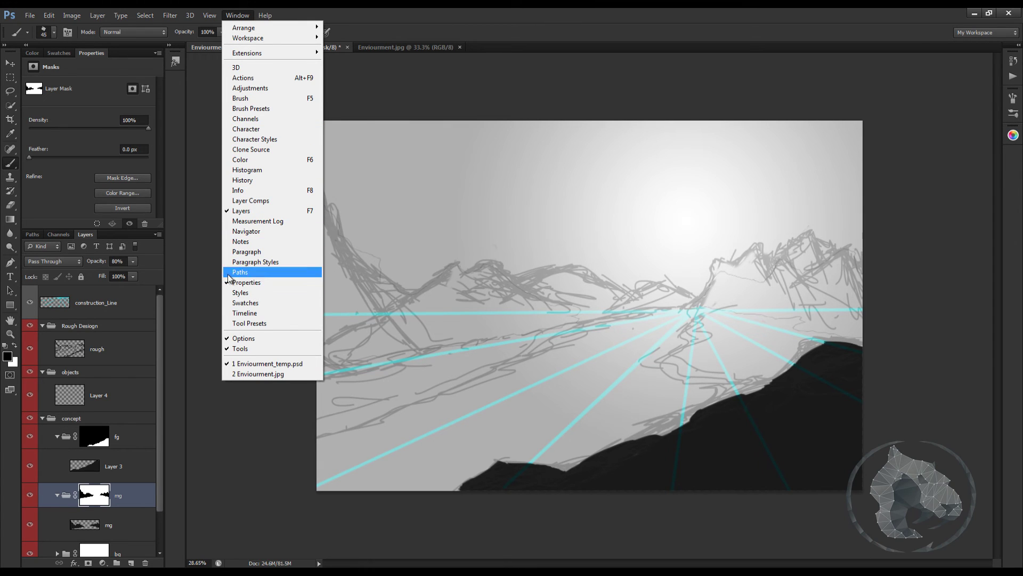
left_click(66, 191)
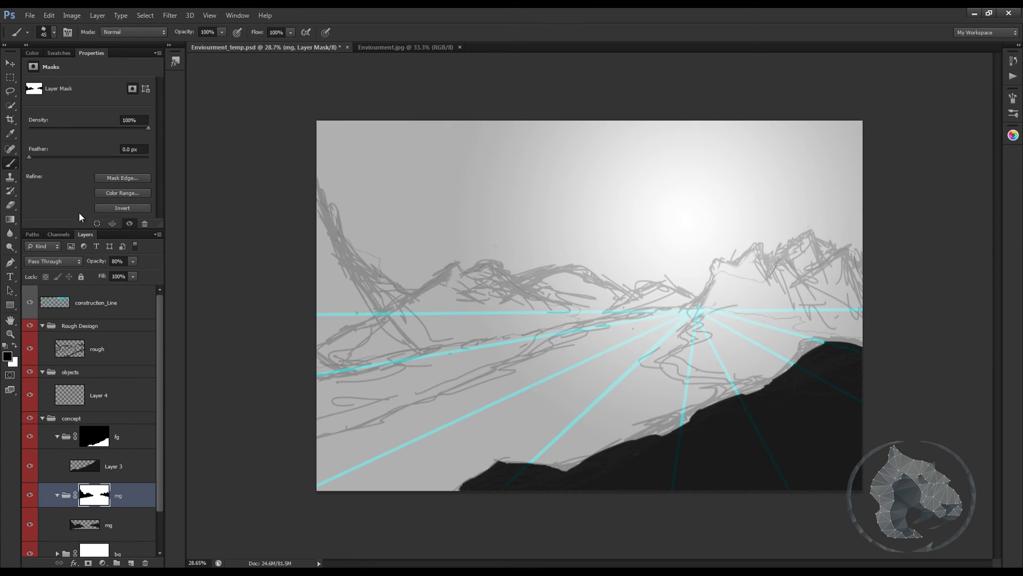
left_click(141, 207)
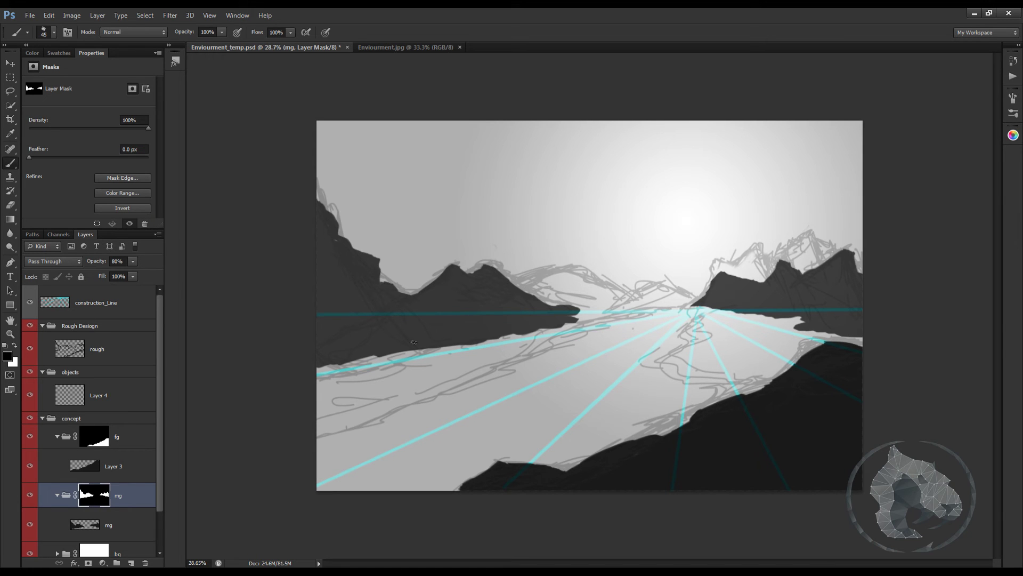
Paint the distant mountains on the bg layer as solid silhouettes filling the gap between the midground ridges
key("ctrl+0")
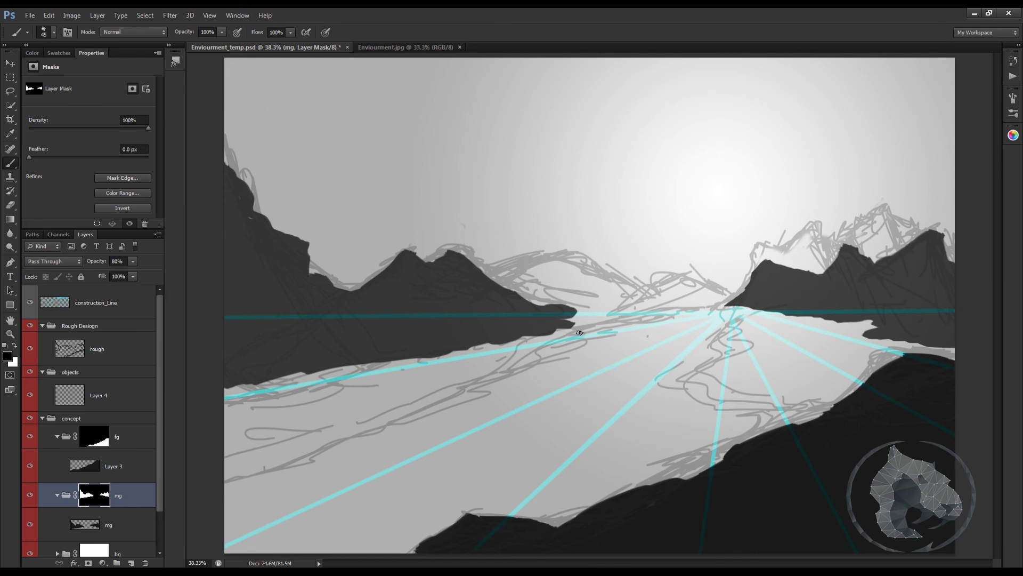
left_click_drag(159, 461, 161, 499)
left_click(57, 510)
left_click(69, 537)
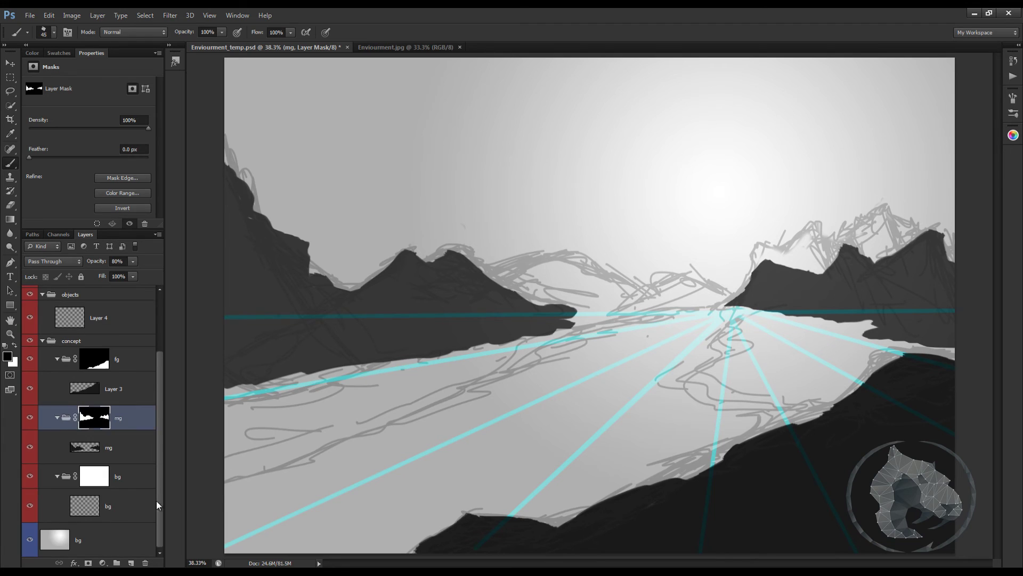
mouse_move(557, 262)
left_mouse_down()
mouse_move(521, 275)
mouse_move(612, 269)
mouse_move(535, 279)
mouse_move(559, 294)
left_mouse_up()
left_click(119, 476)
left_click(120, 426)
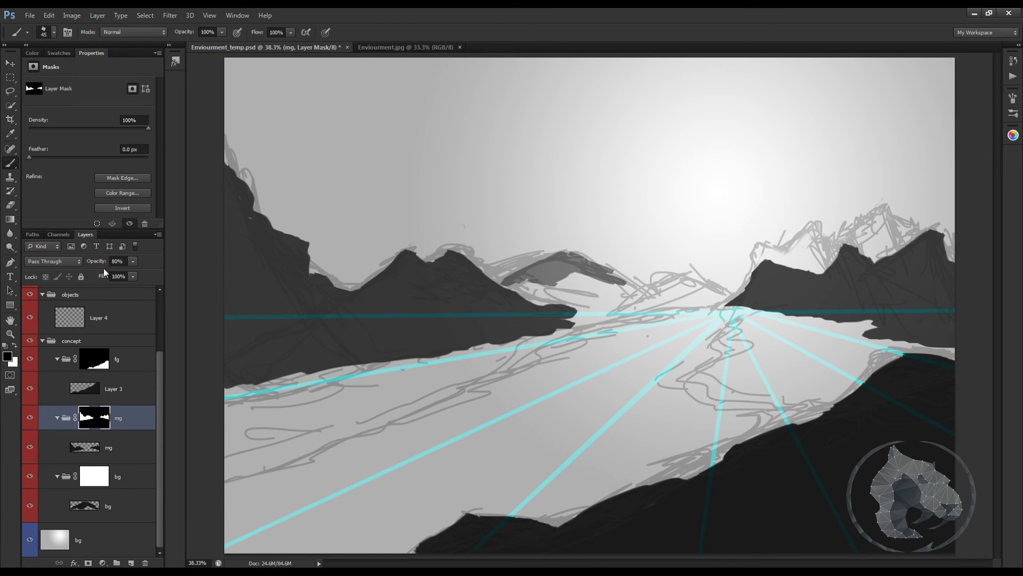
left_click(128, 482)
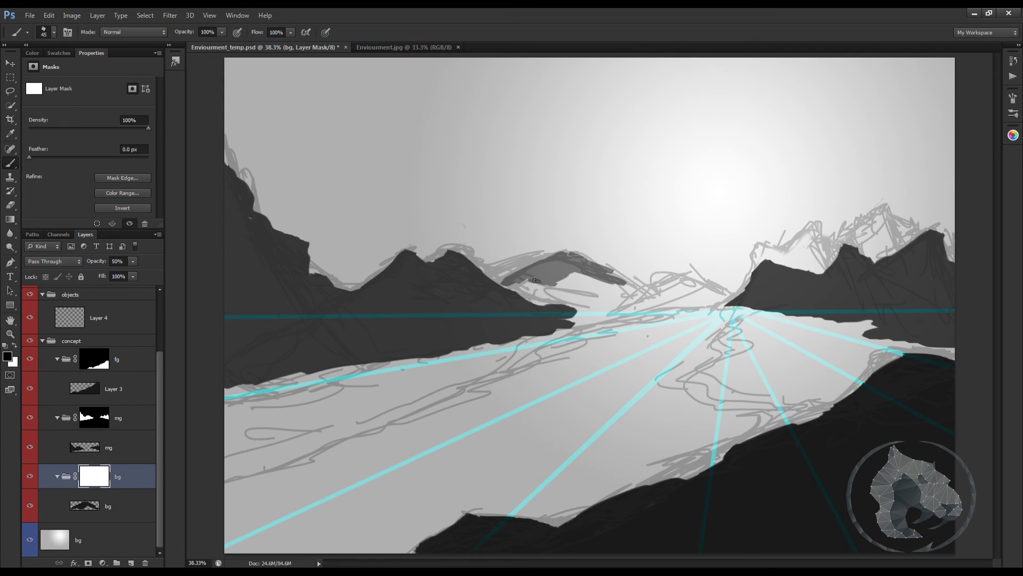
key("alt+bracketleft")
mouse_move(581, 273)
left_mouse_down()
mouse_move(528, 285)
mouse_move(642, 309)
mouse_move(738, 286)
mouse_move(705, 281)
mouse_move(746, 269)
mouse_move(666, 296)
mouse_move(754, 261)
mouse_move(823, 271)
left_mouse_up()
mouse_move(480, 280)
left_mouse_down()
mouse_move(495, 269)
mouse_move(526, 292)
left_mouse_up()
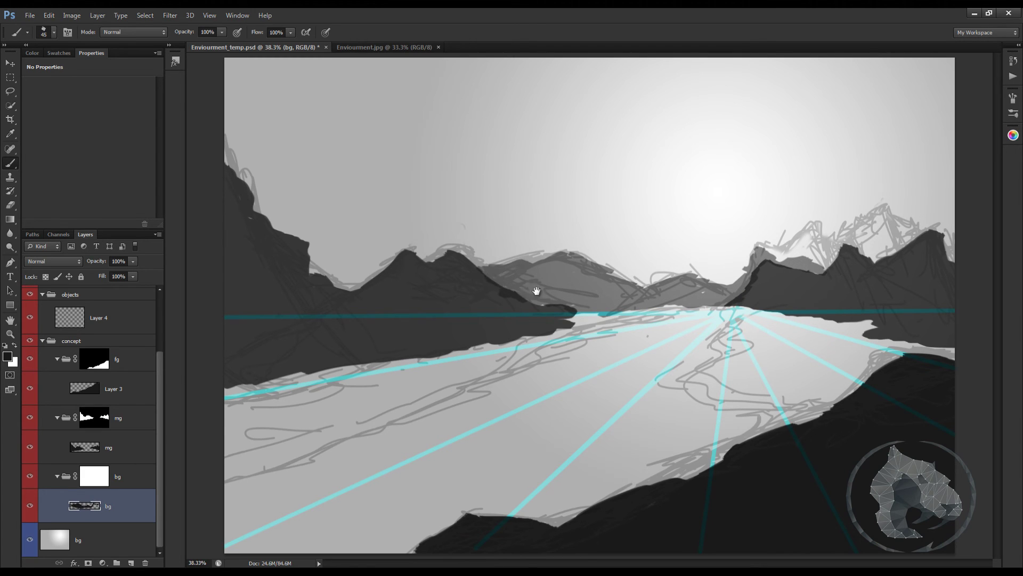
Check how the painting's light and dark shapes read at thumbnail size, and return to the Brush tool
key("z")
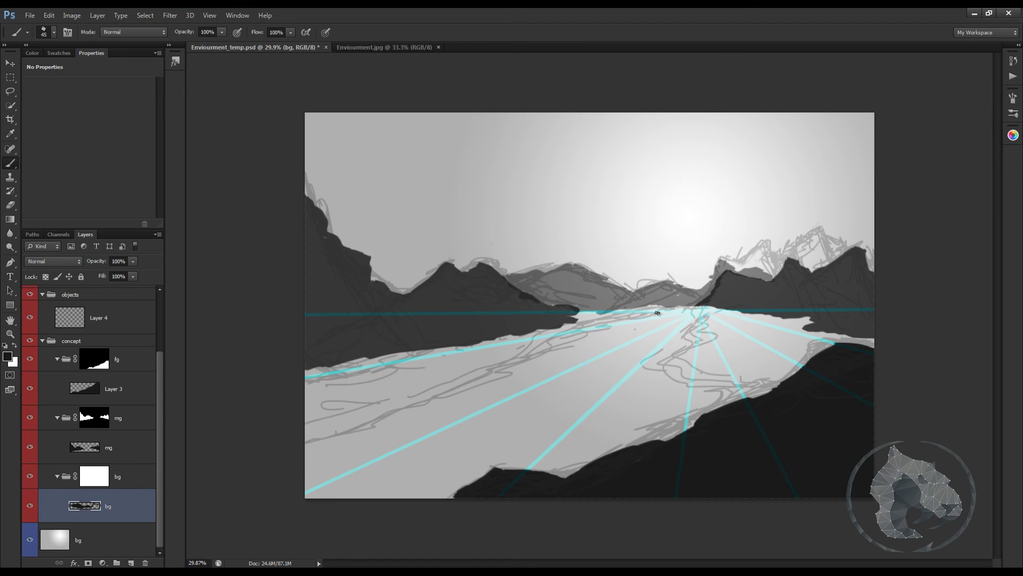
key("z")
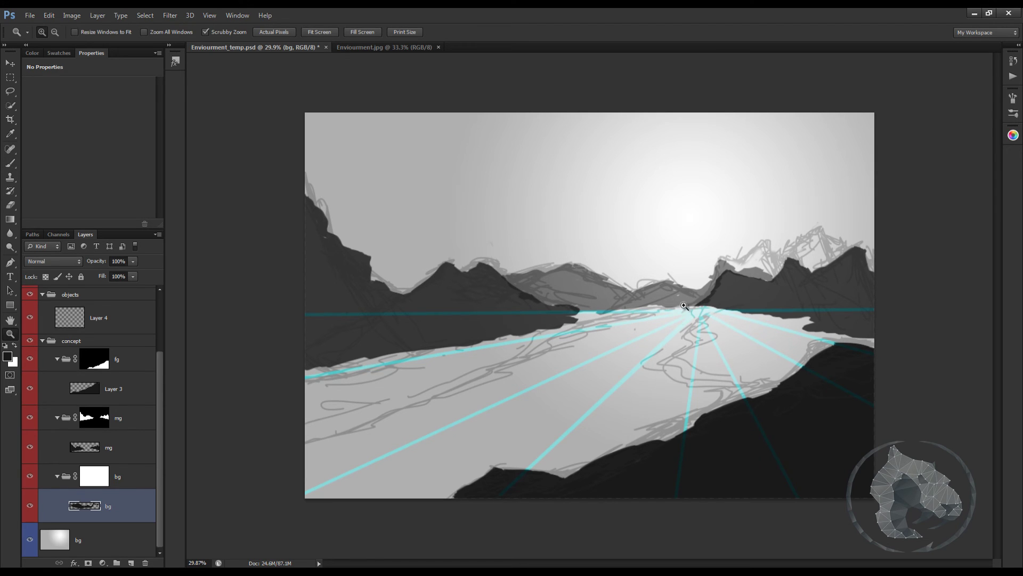
left_click_drag(738, 316, 629, 299)
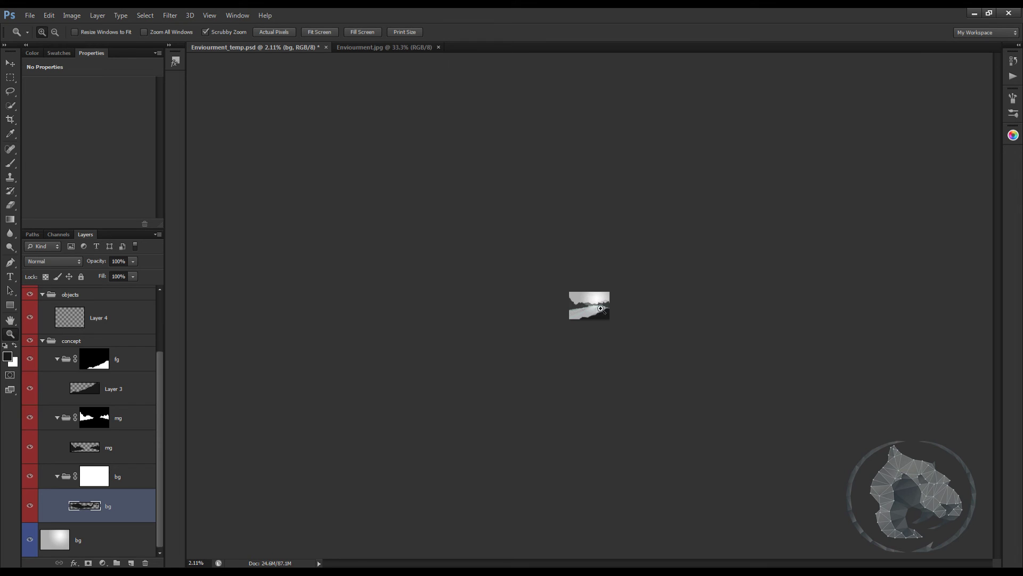
left_click_drag(603, 308, 659, 365)
key("b")
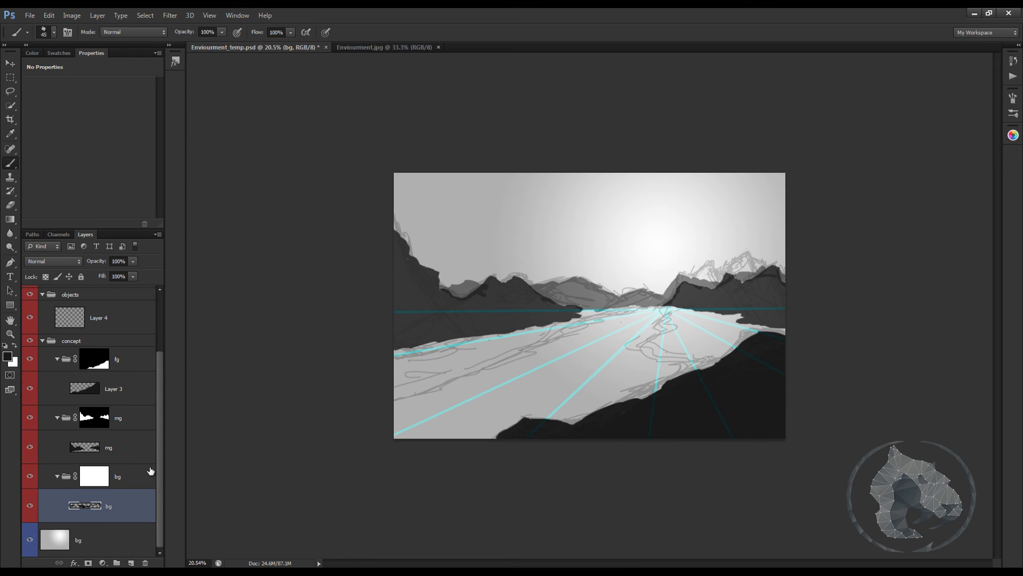
Mask the bg group to its layer's silhouette by filling the silhouette selection black on the group mask, deselecting and inverting the mask
left_click(85, 506, "ctrl")
left_click(94, 483)
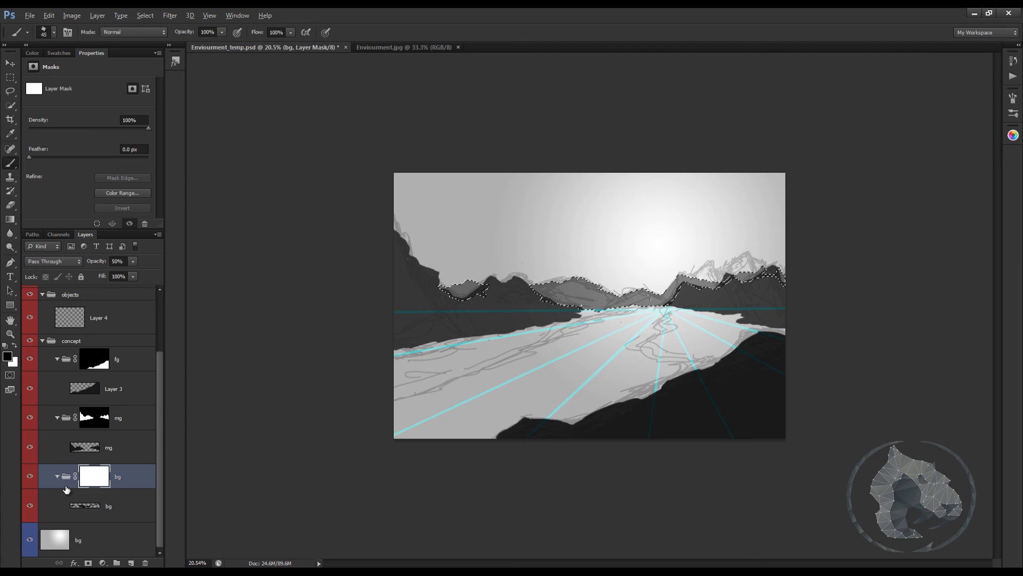
key("alt+BackSpace")
key("ctrl+d")
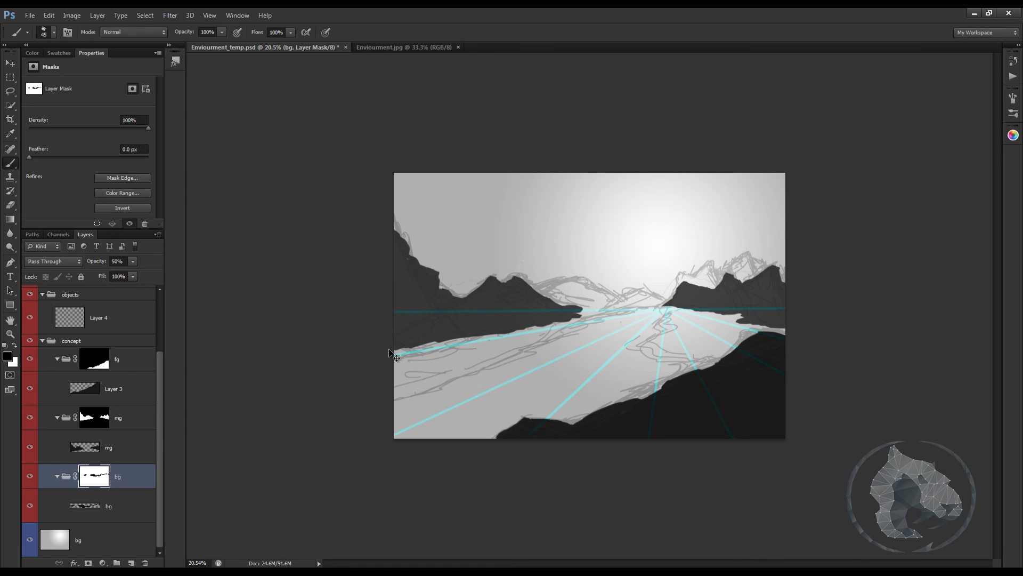
key("ctrl+i")
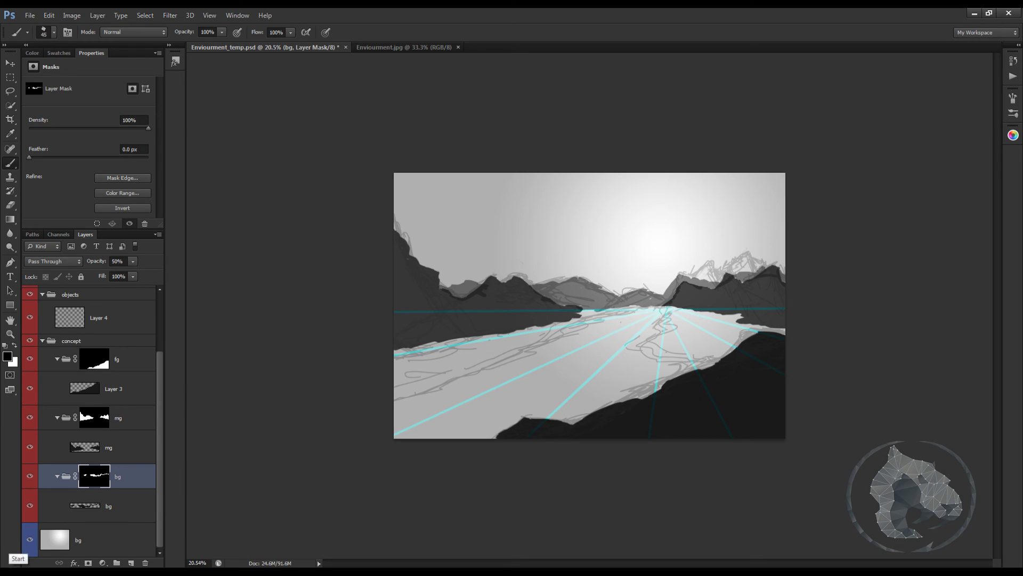
Select Layer 4 in the objects group, sample the bright sky tone and stroke it across the lake, enlarging the brush for broader coverage
left_click(99, 322)
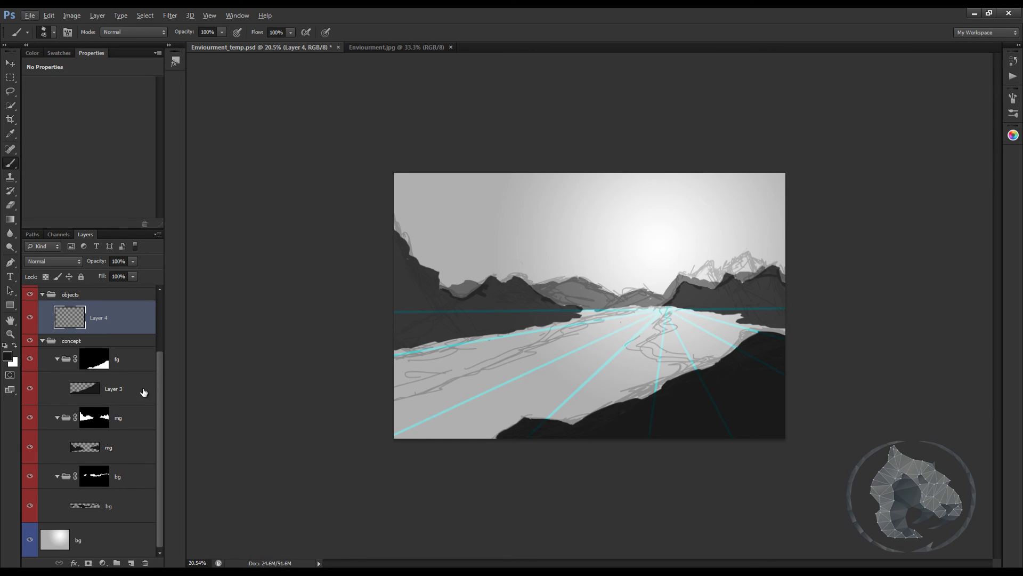
scroll(158, 389, "up", 3)
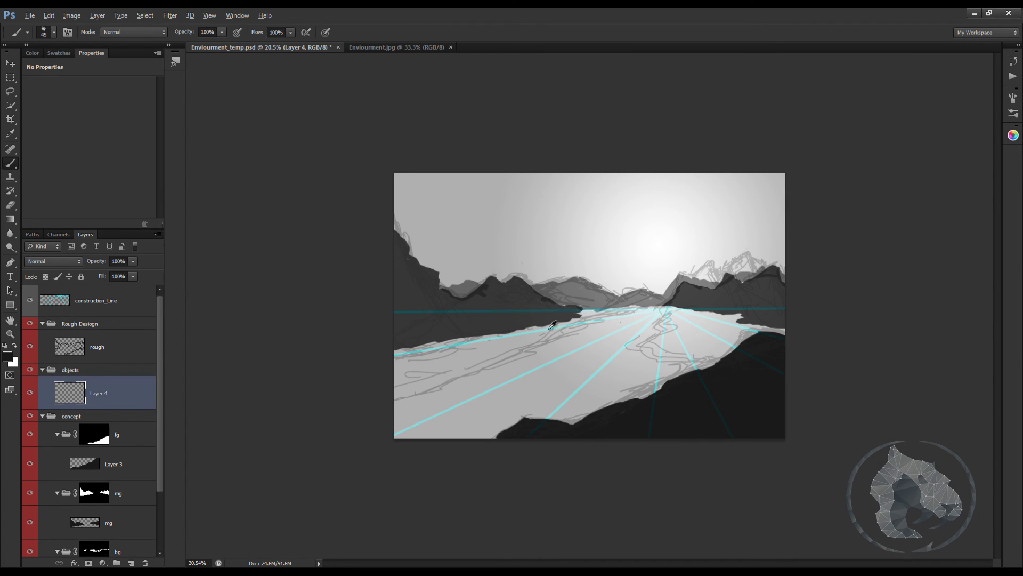
left_click(634, 273, "alt")
mouse_move(627, 311)
left_mouse_down()
mouse_move(679, 309)
mouse_move(583, 322)
mouse_move(645, 316)
mouse_move(549, 341)
mouse_move(659, 327)
mouse_move(637, 324)
mouse_move(525, 362)
mouse_move(496, 377)
left_mouse_up()
key("bracketright")
key("bracketright")
key("bracketright")
key("bracketright")
key("bracketright")
key("bracketright")
key("bracketright")
left_click(496, 376, "alt")
Enable pressure-controlled opacity, set the brush to 50% opacity and paint broad light strokes over the lake surface
left_click(237, 32)
key("bracketright")
key("bracketright")
key("5")
left_click_drag(597, 344, 396, 455)
left_click(621, 336, "alt")
mouse_move(632, 344)
left_mouse_down()
mouse_move(508, 425)
mouse_move(568, 325)
left_mouse_up()
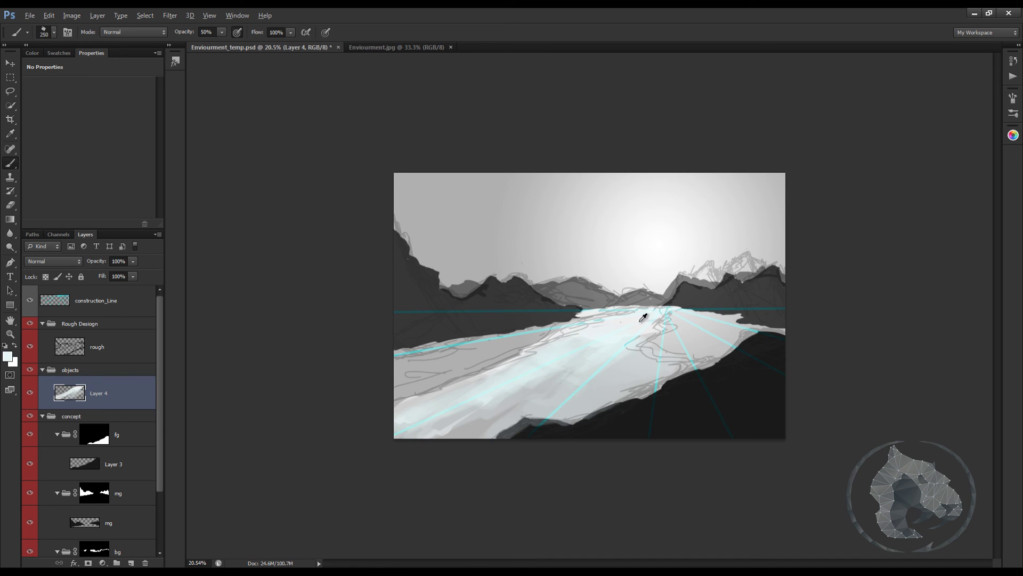
Extend the light water strokes along the foreground bank to the canvas's lower-left corner with a slightly smaller brush
left_click_drag(594, 416, 629, 415)
key("bracketleft")
left_click_drag(672, 385, 453, 468)
left_click_drag(629, 400, 362, 480)
Select Layer 3 in the fg group and brush sampled grey tones over the upper right part of the foreground rock
left_click_drag(367, 448, 389, 448)
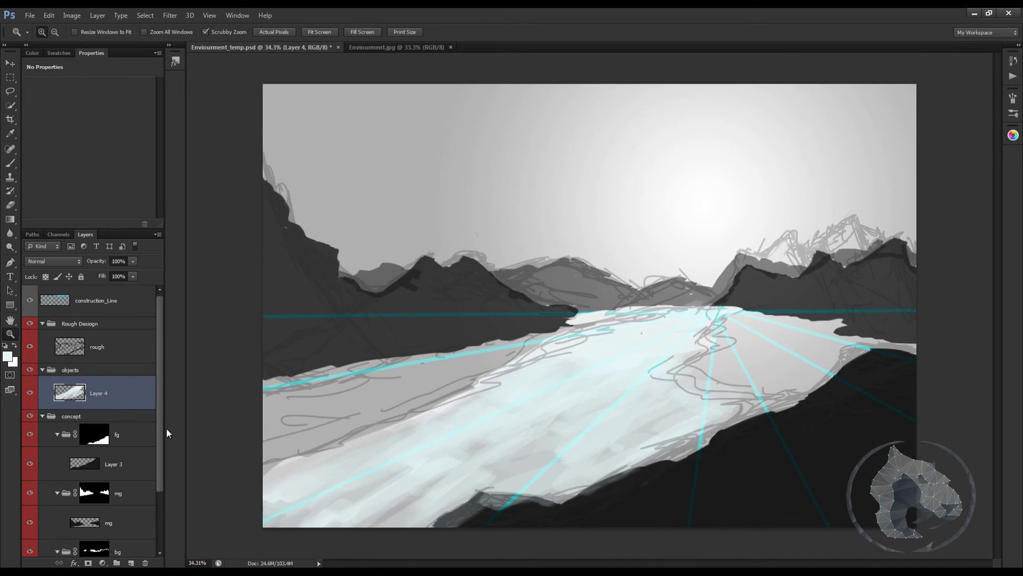
scroll(113, 402, "down", 3)
left_click(113, 388)
left_click(820, 368, "alt")
key("bracketleft")
key("bracketleft")
key("bracketleft")
key("bracketleft")
key("bracketleft")
mouse_move(872, 358)
left_mouse_down()
mouse_move(829, 402)
mouse_move(880, 373)
mouse_move(693, 480)
mouse_move(746, 496)
mouse_move(854, 494)
mouse_move(802, 512)
left_mouse_up()
key("bracketright")
left_click_drag(871, 420, 826, 444)
left_click(799, 451, "alt")
mouse_move(816, 431)
left_mouse_down()
mouse_move(752, 450)
mouse_move(832, 416)
left_mouse_up()
key("bracketleft")
key("bracketleft")
mouse_move(898, 367)
left_mouse_down()
mouse_move(872, 408)
mouse_move(800, 454)
left_mouse_up()
Pick a new brush colour and paint fine diagonal strokes across the right side of the foreground slope
left_click(8, 356)
left_click(369, 296)
left_click(621, 154)
key("bracketleft")
key("bracketleft")
key("bracketleft")
key("bracketleft")
key("bracketleft")
key("bracketleft")
left_click_drag(909, 429, 747, 491)
left_click_drag(911, 393, 886, 400)
left_click_drag(802, 501, 885, 458)
Block in broader tones on the foreground rock along the lake's edge with a larger brush and a freshly sampled colour
key("bracketright")
key("bracketright")
key("bracketright")
key("bracketright")
key("bracketright")
key("bracketright")
key("bracketright")
left_click_drag(810, 438, 847, 410)
left_click(667, 482, "alt")
left_click_drag(699, 451, 780, 484)
mouse_move(757, 449)
left_mouse_down()
mouse_move(704, 491)
mouse_move(720, 446)
left_mouse_up()
left_click_drag(717, 455, 634, 488)
Sample a tone from the rock and add thin strokes to the lower part of the foreground slope with a smaller brush
left_click(656, 480, "alt")
mouse_move(756, 479)
left_mouse_down()
mouse_move(799, 479)
mouse_move(746, 463)
mouse_move(714, 469)
left_mouse_up()
key("bracketleft")
key("bracketleft")
key("bracketleft")
key("bracketleft")
key("bracketleft")
key("bracketleft")
key("bracketleft")
key("bracketleft")
left_click_drag(845, 491, 811, 499)
left_click_drag(854, 470, 825, 490)
Resample the colour and paint wider strokes over the rock faces in the middle of the foreground slope
left_click(714, 483, "alt")
key("bracketright")
key("bracketright")
key("bracketright")
key("bracketright")
key("bracketright")
key("bracketright")
left_click_drag(727, 473, 699, 493)
left_click_drag(754, 443, 709, 434)
mouse_move(804, 403)
left_mouse_down()
mouse_move(730, 439)
mouse_move(740, 474)
left_mouse_up()
Hide the construction_Line layer and blend sampled tones over the light patches on the foreground rock
scroll(45, 318, "up", 3)
left_click(30, 299)
left_click(757, 429, "alt")
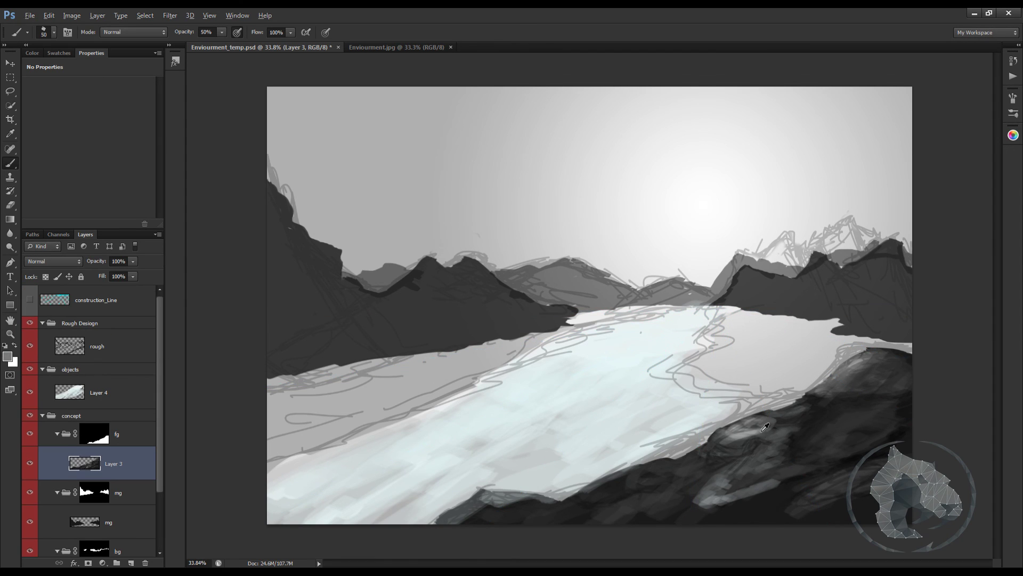
left_click_drag(784, 437, 698, 517)
left_click(815, 501, "alt")
mouse_move(714, 478)
left_mouse_down()
mouse_move(778, 443)
mouse_move(722, 498)
left_mouse_up()
left_click_drag(781, 472, 735, 498)
left_click_drag(783, 450, 751, 474)
left_click(789, 421, "alt")
key("bracketleft")
mouse_move(773, 427)
left_mouse_down()
mouse_move(722, 437)
mouse_move(703, 455)
mouse_move(703, 504)
left_mouse_up()
Choose another brush preset and shade the lower foreground slope with sampled dark tones at 70% opacity
right_click(802, 362)
double_click(849, 506)
left_click_drag(666, 469, 611, 505)
mouse_move(848, 455)
left_mouse_down()
mouse_move(794, 429)
mouse_move(754, 466)
mouse_move(746, 493)
mouse_move(688, 485)
mouse_move(695, 501)
left_mouse_up()
left_click(819, 478, "alt")
key("bracketleft")
key("bracketleft")
key("bracketleft")
key("bracketleft")
key("bracketleft")
key("bracketright")
mouse_move(816, 490)
left_mouse_down()
mouse_move(762, 516)
mouse_move(703, 518)
left_mouse_up()
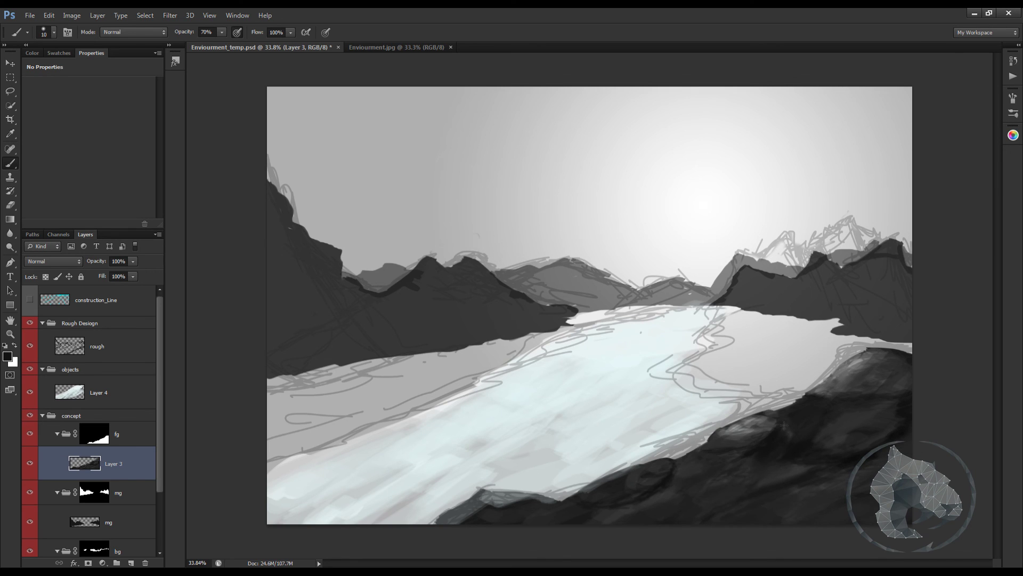
Paint broader dark strokes over the lower part of the foreground slope and sample another tone from the rock
key("ctrl+plus")
key("bracketright")
key("bracketright")
key("bracketright")
key("bracketright")
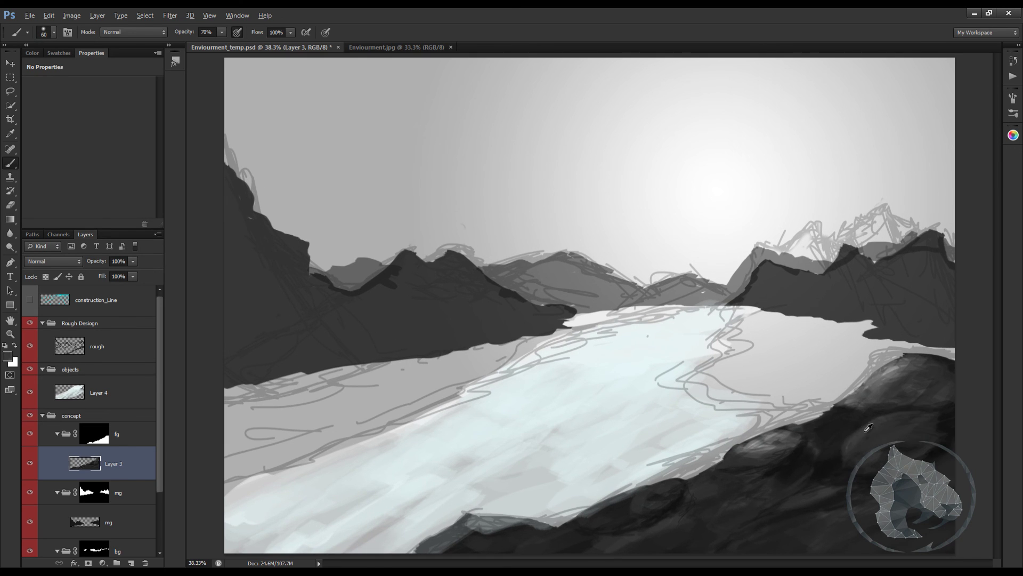
left_click_drag(774, 499, 714, 537)
left_click_drag(844, 514, 826, 526)
key("bracketleft")
key("bracketleft")
key("bracketleft")
left_click(889, 525, "alt")
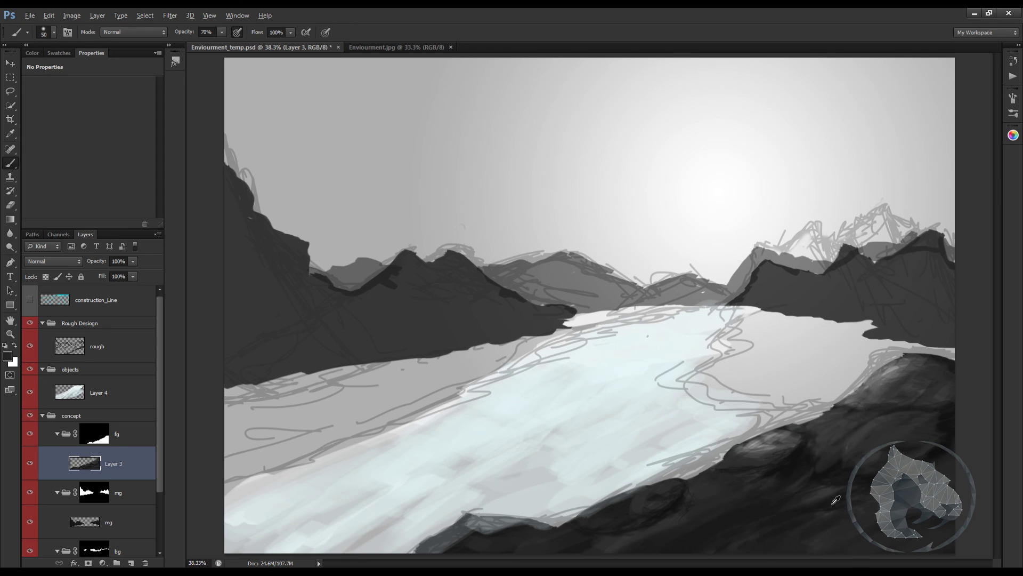
Sample a tone near the water and touch up the foreground slope's left end with a smaller brush
key("bracketleft")
key("bracketleft")
key("bracketleft")
key("bracketleft")
key("bracketleft")
left_click(671, 546, "alt")
left_click_drag(556, 535, 527, 541)
left_click(589, 531, "alt")
Blend a sampled tone along the crest and upper rock faces of the foreground slope with a larger brush at 30% opacity
key("bracketright")
key("bracketright")
key("bracketright")
key("bracketright")
key("bracketright")
key("bracketright")
key("bracketright")
key("bracketright")
key("bracketright")
key("bracketright")
key("bracketright")
key("3")
left_click(730, 457, "alt")
left_click_drag(744, 452, 770, 446)
mouse_move(866, 438)
left_mouse_down()
mouse_move(905, 425)
mouse_move(866, 445)
left_mouse_up()
mouse_move(918, 368)
left_mouse_down()
mouse_move(947, 369)
mouse_move(901, 389)
left_mouse_up()
left_click_drag(845, 418, 637, 530)
left_click(792, 467, "alt")
Hide the rough sketch layer and paint light, snowy ridges on the twin left-centre peaks on the mg layer, using a sampled near-white tone
left_click_drag(160, 462, 160, 501)
left_click(126, 469)
key("bracketleft")
key("bracketleft")
key("bracketleft")
key("bracketleft")
key("bracketleft")
key("bracketleft")
left_click(30, 292)
left_click_drag(377, 16, 377, 8)
left_click(581, 321, "alt")
left_click_drag(447, 255, 479, 274)
left_click_drag(406, 256, 393, 274)
mouse_move(421, 265)
left_mouse_down()
mouse_move(456, 290)
mouse_move(404, 274)
left_mouse_up()
left_click_drag(453, 291, 471, 307)
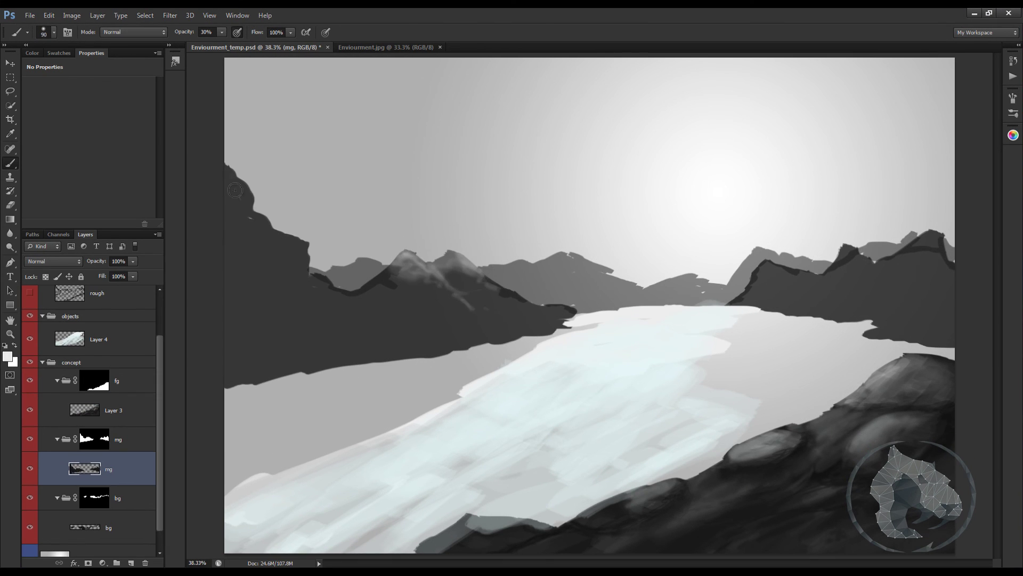
Brush soft light patches over the upper slopes of the far-left mountain with a larger brush
key("bracketright")
key("bracketright")
key("bracketright")
key("bracketright")
key("bracketright")
key("bracketright")
left_click_drag(290, 242, 240, 187)
mouse_move(240, 224)
left_mouse_down()
mouse_move(272, 248)
mouse_move(248, 215)
left_mouse_up()
Paint light snow caps on the right-hand mountain peaks and extend the highlight on the left-centre peak on the mg layer
left_click(110, 443)
mouse_move(453, 272)
left_mouse_down()
mouse_move(442, 258)
mouse_move(448, 288)
left_mouse_up()
left_click(109, 459)
key("bracketleft")
key("bracketleft")
left_click_drag(405, 269, 370, 284)
left_click_drag(759, 272, 797, 270)
mouse_move(853, 250)
left_mouse_down()
mouse_move(841, 260)
mouse_move(853, 250)
left_mouse_up()
left_click_drag(933, 236, 906, 252)
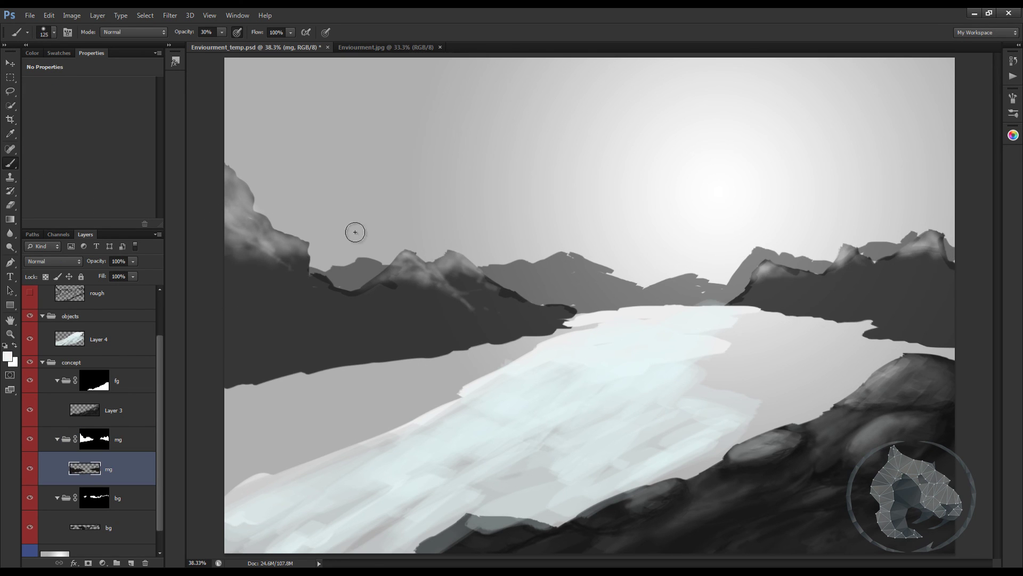
left_click_drag(410, 267, 373, 286)
Select the mg group's layer mask and switch to the Eraser for touching up the middle-ground silhouette
scroll(141, 442, "down", 1)
left_click(133, 476)
left_click(140, 427)
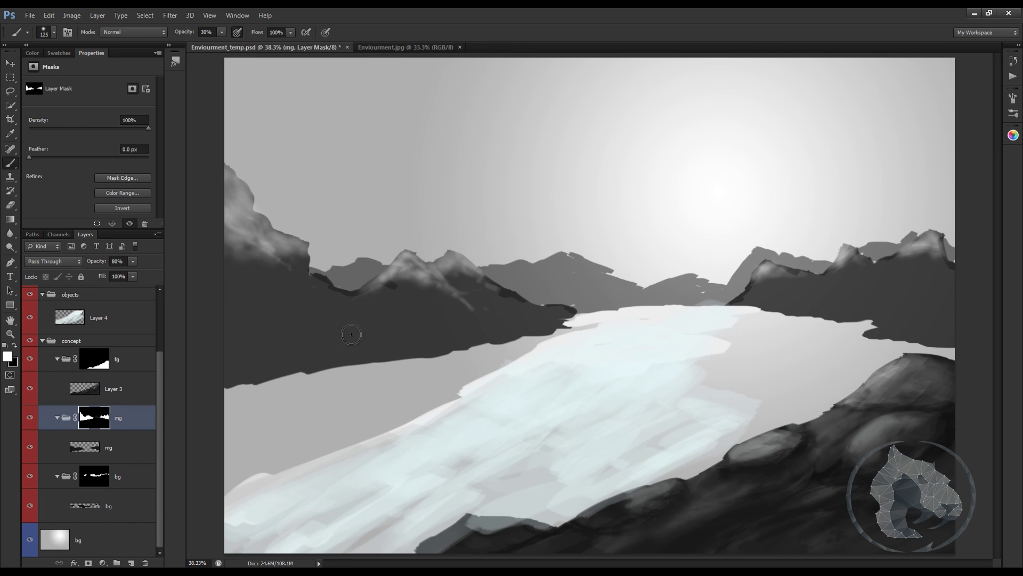
key("alt+bracketleft")
key("e")
key("alt+bracketright")
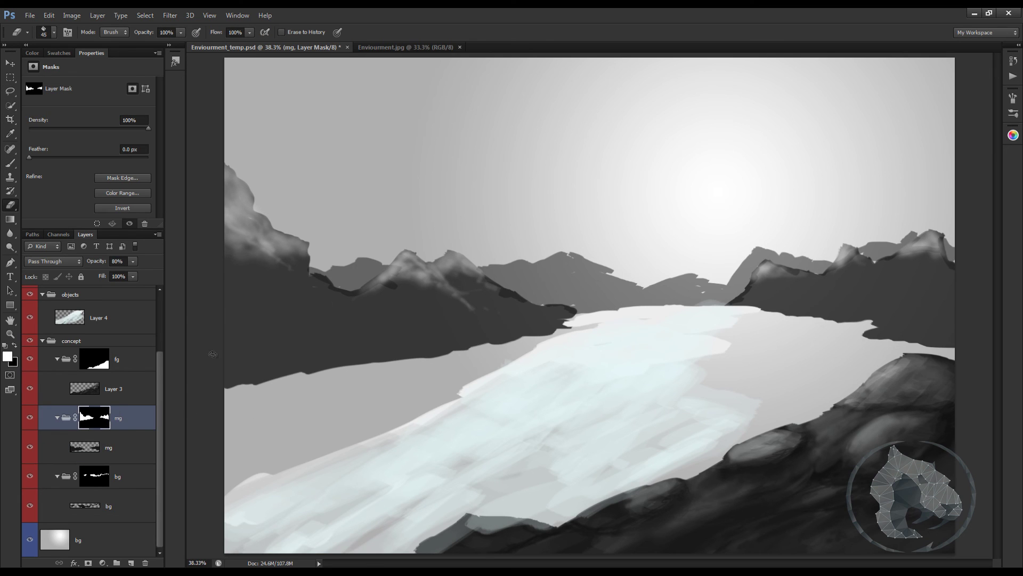
Switch to the bg group's layer mask and touch up the mountain edges with the Brush at 100% opacity, alternating black and white
key("alt+bracketleft")
key("alt+bracketleft")
key("x")
key("b")
key("x")
key("x")
key("x")
key("x")
key("x")
key("x")
key("x")
key("x")
key("x")
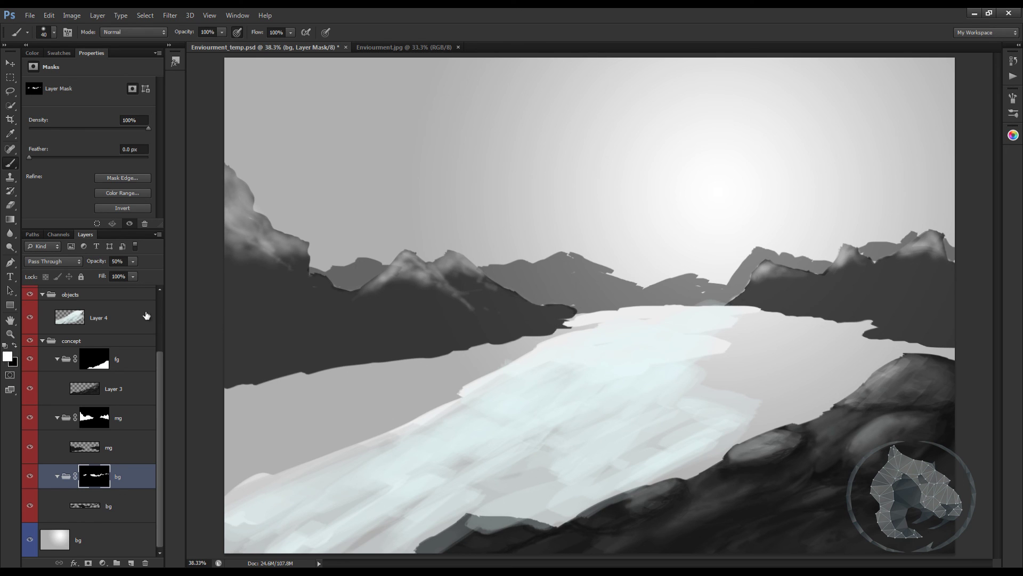
Shade the shores on both sides of the bright water band on Layer 4 using sampled grey and an enlarged brush at 30% opacity
key("alt+bracketright")
left_click_drag(161, 367, 160, 298)
left_click(98, 394)
left_click(336, 362, "alt")
key("3")
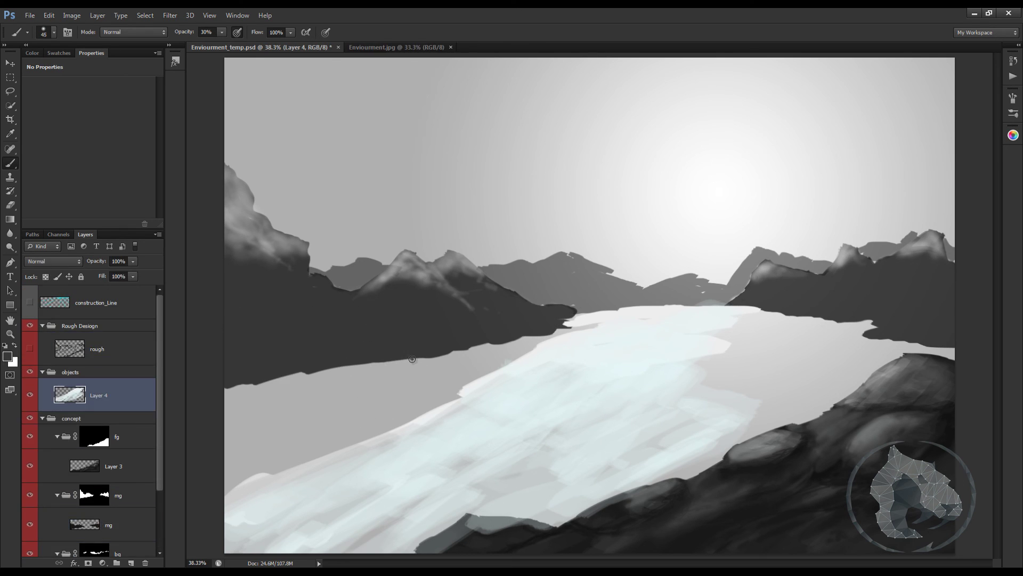
key("bracketright")
key("bracketright")
key("bracketright")
key("bracketright")
key("bracketright")
key("bracketright")
key("bracketright")
left_click_drag(362, 394, 245, 434)
left_click_drag(380, 433, 480, 368)
left_click_drag(501, 352, 555, 335)
mouse_move(748, 314)
left_mouse_down()
mouse_move(712, 366)
mouse_move(815, 325)
mouse_move(770, 336)
mouse_move(853, 342)
left_mouse_up()
left_click(453, 410, "alt")
mouse_move(426, 395)
left_mouse_down()
mouse_move(571, 345)
mouse_move(896, 304)
left_mouse_up()
Add a new layer above Layer 4 in the objects group and enlarge the brush
key("ctrl+shift+alt+n")
key("bracketright")
key("bracketright")
key("bracketright")
key("bracketright")
key("ctrl+l")
left_click_drag(252, 239, 374, 239)
left_click_drag(388, 240, 379, 240)
key("Escape")
Select the mg layer, choose a new foreground colour and paint rock structure over the far-left mountain at 70% opacity
left_click_drag(160, 426, 160, 501)
left_click(109, 447)
left_click(7, 356)
left_click(262, 235)
left_click(621, 153)
key("7")
left_click_drag(253, 205, 271, 232)
mouse_move(229, 176)
left_mouse_down()
mouse_move(247, 243)
mouse_move(306, 276)
left_mouse_up()
Blend the upper slopes of the far-left mountain with sampled greys and a larger brush
left_click(288, 245, "alt")
key("bracketright")
key("bracketright")
key("bracketright")
key("bracketright")
key("bracketright")
key("bracketright")
key("bracketright")
key("bracketright")
key("bracketright")
key("bracketright")
key("bracketright")
key("bracketright")
mouse_move(269, 263)
left_mouse_down()
mouse_move(240, 253)
mouse_move(296, 272)
left_mouse_up()
left_click(251, 246, "alt")
mouse_move(237, 229)
left_mouse_down()
mouse_move(278, 275)
mouse_move(254, 244)
mouse_move(226, 250)
left_mouse_up()
Paint black crevices into the far-left mountain, then refine its ridge and slopes with a different brush preset and sampled grey
key("d")
left_click_drag(290, 248, 296, 264)
key("comma")
left_click_drag(257, 216, 277, 246)
left_click(239, 197, "alt")
left_click_drag(229, 176, 277, 251)
key("bracketleft")
left_click_drag(246, 283, 293, 322)
Shade the lower slopes of the left-hand mountains with black and sampled grey strokes
key("d")
left_click_drag(235, 348, 269, 339)
mouse_move(256, 310)
left_mouse_down()
mouse_move(291, 313)
mouse_move(396, 262)
left_mouse_up()
left_click(291, 313, "alt")
left_click_drag(326, 305, 393, 285)
mouse_move(380, 305)
left_mouse_down()
mouse_move(417, 286)
mouse_move(397, 308)
left_mouse_up()
Brush fine rock detail along the left-centre peaks using a different brush preset at a much smaller size
key("period")
left_click(7, 356)
left_click(621, 153)
key("bracketleft")
key("bracketleft")
key("bracketleft")
key("bracketleft")
key("bracketleft")
key("bracketleft")
key("bracketleft")
key("bracketleft")
key("bracketleft")
key("bracketleft")
key("bracketleft")
key("bracketleft")
key("bracketleft")
key("bracketleft")
mouse_move(437, 269)
left_mouse_down()
mouse_move(459, 259)
mouse_move(482, 304)
mouse_move(485, 270)
mouse_move(608, 267)
left_mouse_up()
Select the bg layer and paint light snow highlights on the distant peaks with a larger brush at 30% opacity
left_click(109, 505)
key("bracketright")
key("bracketright")
key("bracketright")
key("bracketright")
key("bracketright")
key("bracketright")
key("bracketright")
key("bracketright")
key("bracketright")
key("bracketright")
key("3")
left_click(642, 206, "alt")
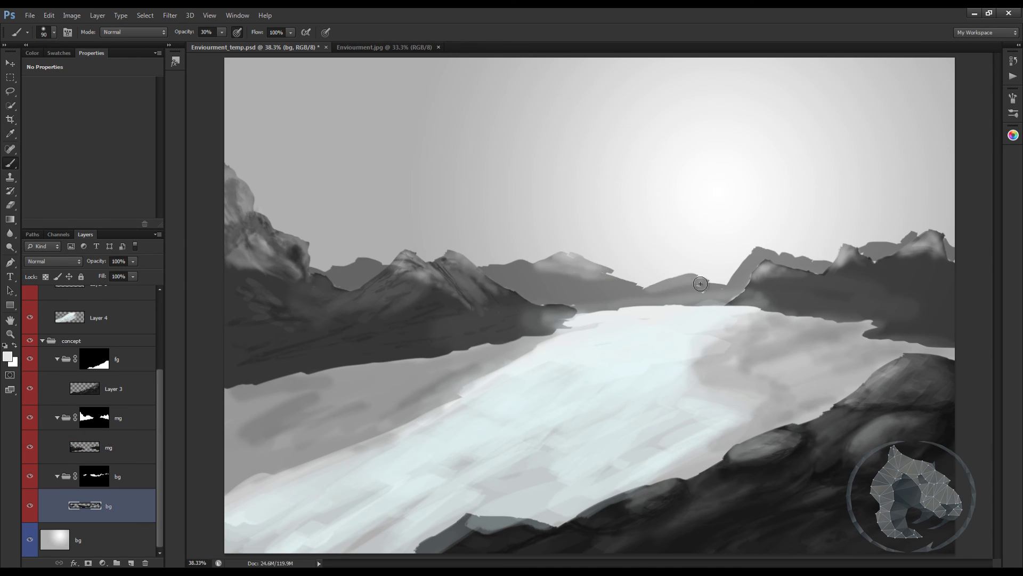
left_click_drag(741, 264, 781, 250)
left_click_drag(866, 248, 909, 240)
left_click_drag(335, 266, 381, 264)
left_click_drag(590, 264, 682, 284)
left_click_drag(570, 259, 513, 266)
scroll(593, 265, "down", 2)
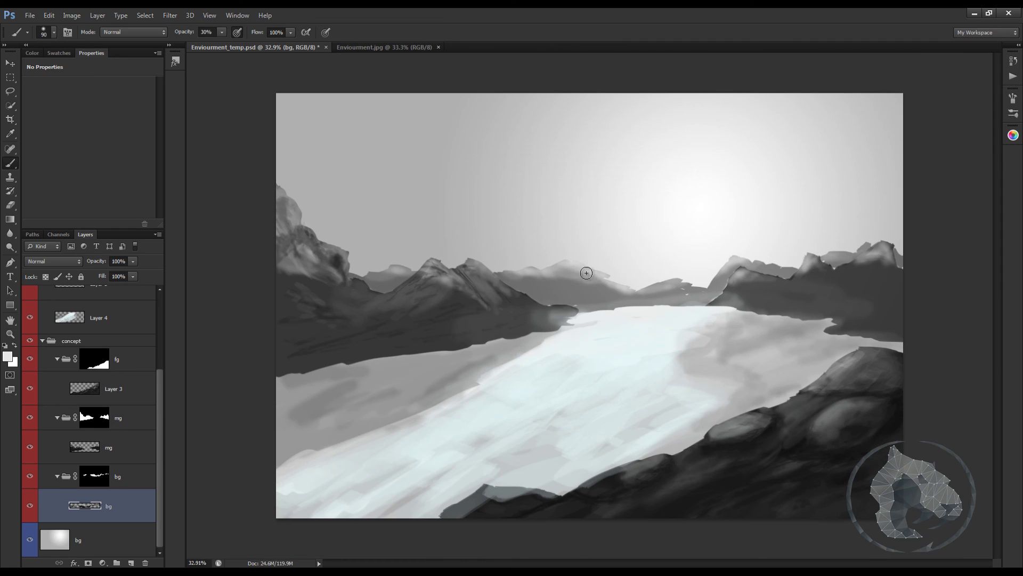
Add a new layer above the bg layer and draw thin dark accents on the distant mountains with a small black brush
key("ctrl+shift+alt+n")
key("d")
key("9")
key("bracketleft")
key("bracketleft")
key("bracketleft")
key("bracketleft")
key("bracketleft")
key("bracketleft")
key("bracketleft")
key("bracketleft")
key("bracketleft")
key("bracketleft")
key("bracketleft")
key("3")
left_click_drag(683, 281, 647, 288)
left_click_drag(408, 269, 389, 272)
Add a new layer above Layer 4 and draw thin dark flow lines diagonally along the water
left_click(536, 372, "ctrl")
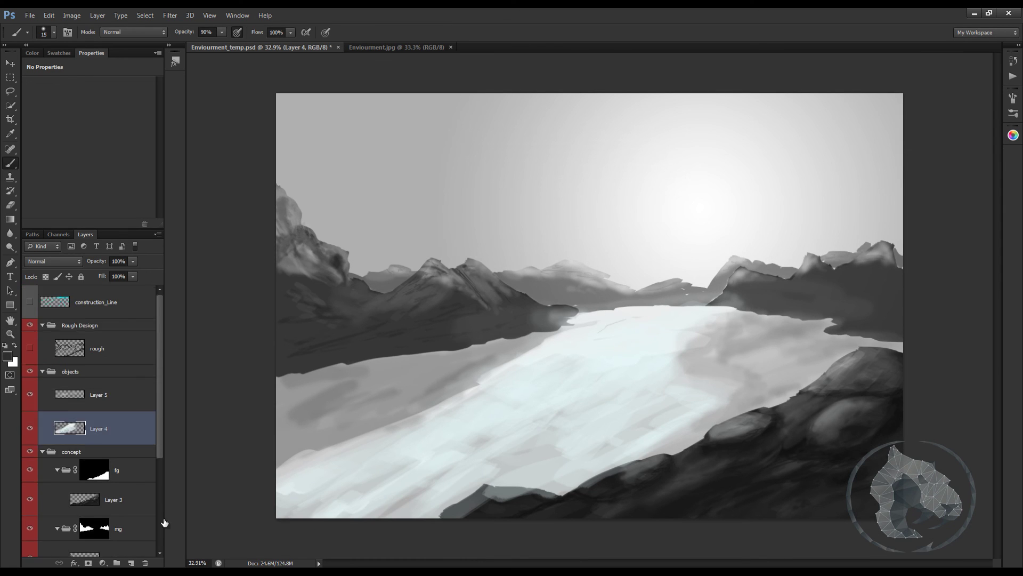
key("ctrl+shift+alt+n")
left_click_drag(616, 329, 593, 339)
left_click_drag(564, 352, 493, 402)
left_click_drag(555, 368, 334, 480)
left_click_drag(363, 475, 314, 506)
left_click_drag(629, 362, 570, 413)
left_click_drag(560, 442, 525, 472)
Scatter small dark marks along the left shore with a slightly larger brush, then enlarge the brush further
key("bracketright")
left_click_drag(295, 446, 304, 438)
left_click_drag(357, 413, 367, 405)
left_click_drag(447, 373, 459, 367)
key("bracketright")
key("bracketright")
key("bracketright")
key("bracketright")
key("bracketright")
key("bracketright")
key("bracketright")
key("bracketright")
Select the mg layer and shade the right-hand mountain peaks with a small black brush at 30% opacity
scroll(163, 494, "down", 1)
left_click_drag(162, 490, 162, 495)
left_click(128, 474)
key("d")
key("bracketleft")
key("bracketleft")
key("bracketleft")
key("bracketleft")
key("bracketleft")
key("bracketleft")
key("bracketleft")
key("bracketleft")
key("bracketleft")
key("bracketleft")
key("bracketleft")
key("bracketleft")
key("bracketleft")
left_click_drag(749, 273, 778, 292)
left_click_drag(811, 256, 832, 284)
mouse_move(884, 244)
left_mouse_down()
mouse_move(900, 282)
mouse_move(894, 266)
left_mouse_up()
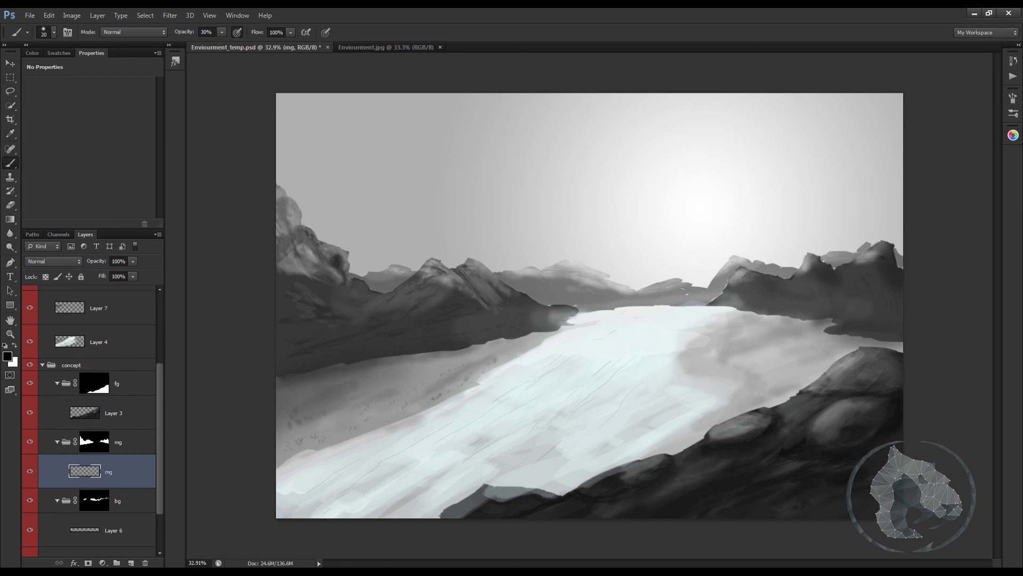
Soften the lower edge of the left mountains by painting white on the mg group's mask with a larger brush
key("bracketright")
key("bracketright")
key("bracketright")
key("bracketright")
key("bracketright")
key("bracketright")
key("bracketright")
key("bracketright")
key("bracketright")
key("bracketright")
key("bracketright")
left_click(94, 441)
key("x")
mouse_move(280, 370)
left_mouse_down()
mouse_move(373, 373)
mouse_move(520, 340)
left_mouse_up()
On Layer 7, blend sampled greys along the base of the left mountains where they meet the shore
left_click(112, 472)
left_click(107, 308)
left_click(421, 381, "alt")
left_click_drag(282, 373, 522, 338)
right_click(543, 333)
key("bracketright")
left_click_drag(431, 356, 271, 377)
left_click(460, 340, "alt")
left_click_drag(525, 297, 504, 308)
left_click(593, 312, "alt")
left_click_drag(325, 120, 426, 133)
left_click_drag(426, 133, 493, 146)
key("bracketleft")
key("bracketleft")
left_click_drag(884, 120, 858, 141)
key("ctrl+t")
key("alt+space")
key("Escape")
key("Escape")
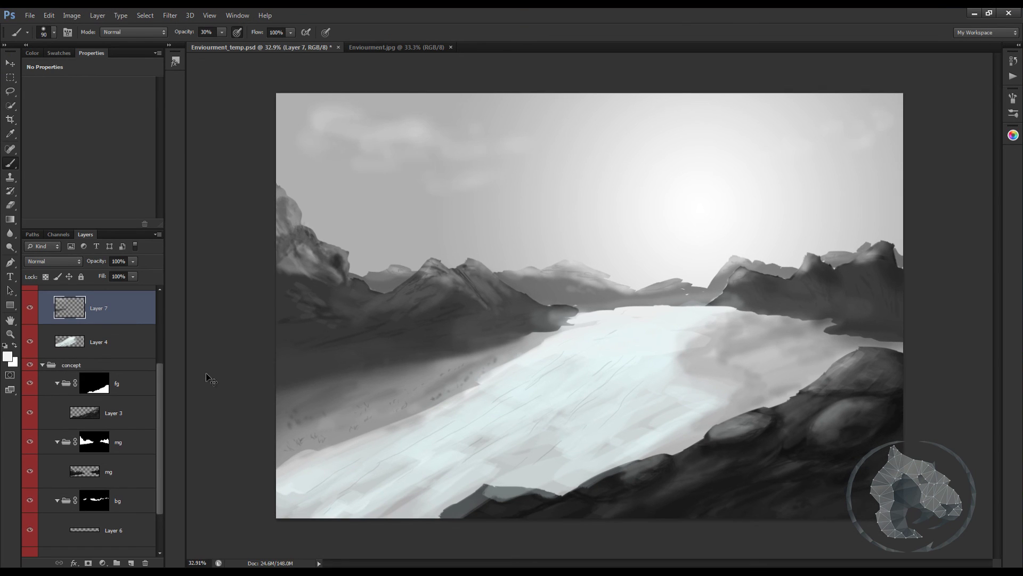
key("ctrl+alt+z")
key("ctrl+alt+z")
key("ctrl+alt+z")
Add a new layer above Layer 7 and paint soft light clouds across the left sky with large and smaller brushes
left_click(130, 562)
key("bracketright")
key("bracketright")
key("bracketright")
left_click_drag(336, 140, 433, 136)
key("bracketleft")
key("bracketleft")
key("bracketleft")
key("bracketleft")
key("bracketleft")
left_click_drag(405, 235, 543, 231)
Sample a tone from the lower sky and brush broader soft clouds across the upper-left sky
left_click(543, 231, "alt")
key("bracketright")
key("bracketright")
key("bracketright")
key("bracketright")
key("bracketright")
key("bracketright")
key("bracketright")
left_click_drag(290, 133, 434, 113)
Paint light haze with a smaller brush along the low sky and peaks on both sides, using a sampled bright sky tone
key("bracketleft")
key("bracketleft")
key("bracketleft")
key("bracketleft")
key("bracketleft")
key("bracketleft")
left_click(803, 130, "alt")
left_click_drag(331, 234, 402, 231)
mouse_move(527, 251)
left_mouse_down()
mouse_move(398, 258)
mouse_move(483, 261)
left_mouse_up()
left_click_drag(298, 225, 285, 200)
left_click_drag(895, 243, 860, 246)
left_click_drag(791, 247, 870, 245)
Set the brush size to 175 px and view the whole painting at a reduced scale
key("bracketright")
key("bracketright")
key("bracketright")
key("bracketright")
key("bracketright")
scroll(674, 309, "up", 1)
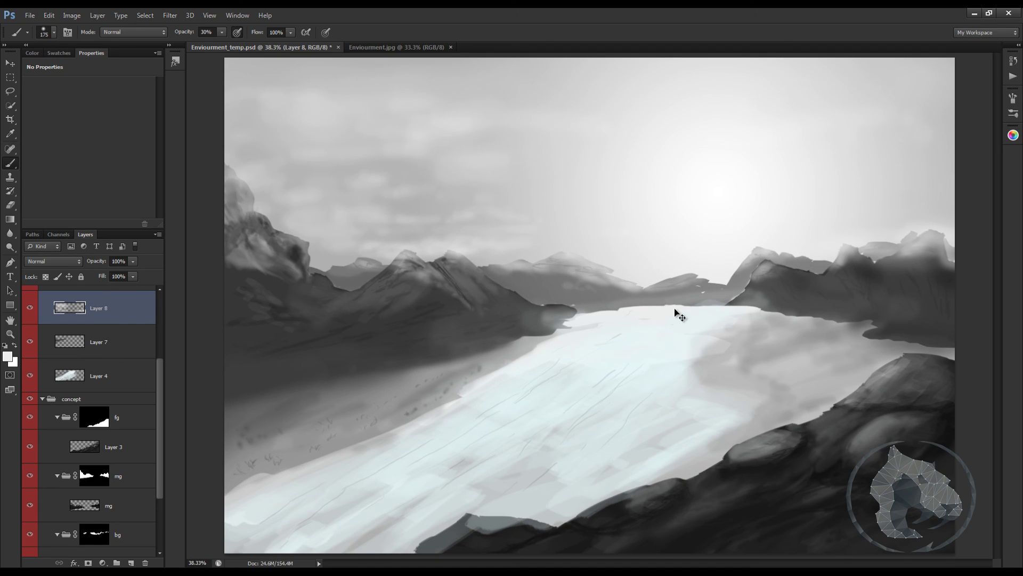
key("z")
left_click_drag(736, 296, 671, 313)
key("b")
key("z")
scroll(692, 338, "up", 3)
key("b")
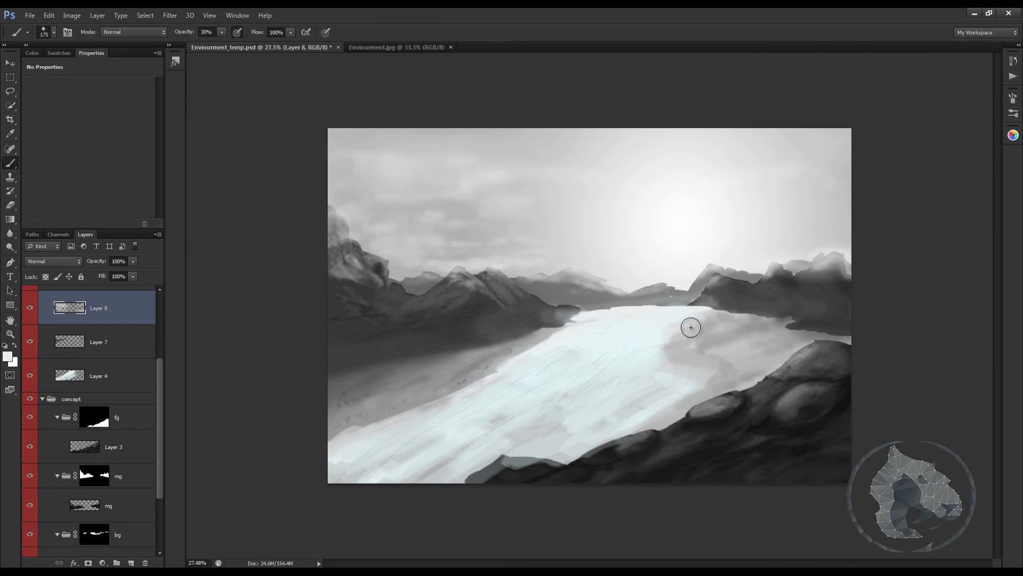